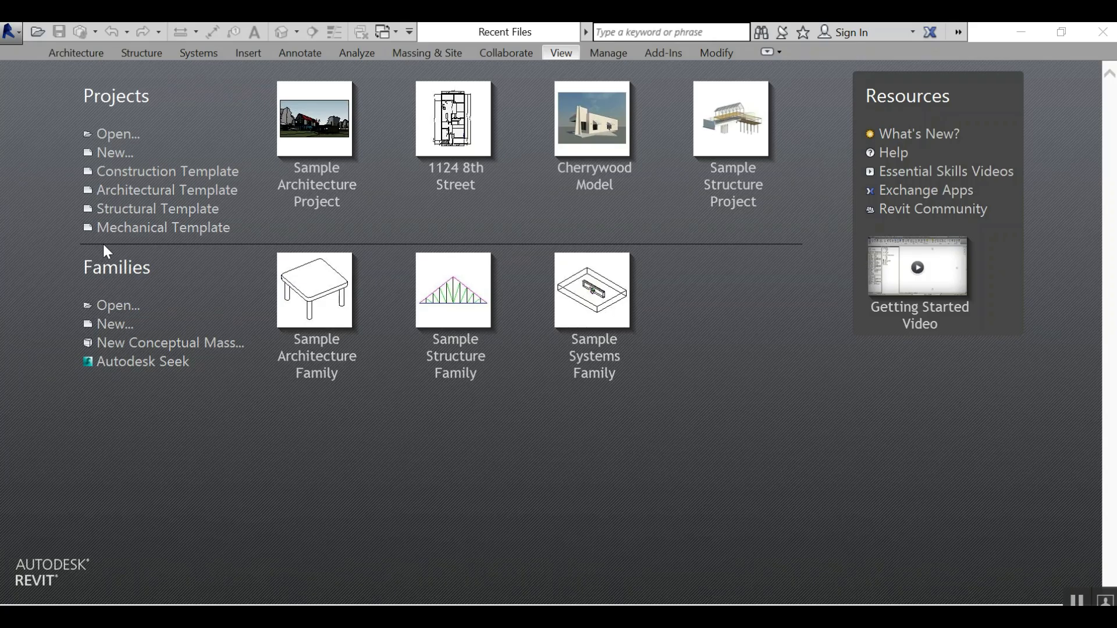
Create a new project from the Architectural Template
left_click(107, 153)
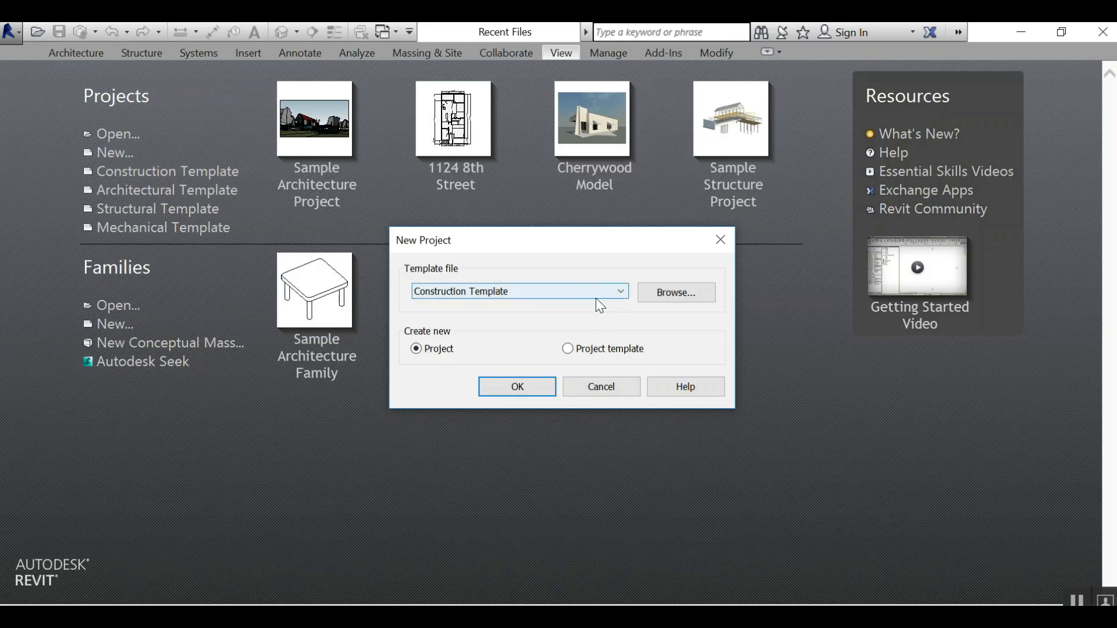
left_click(621, 290)
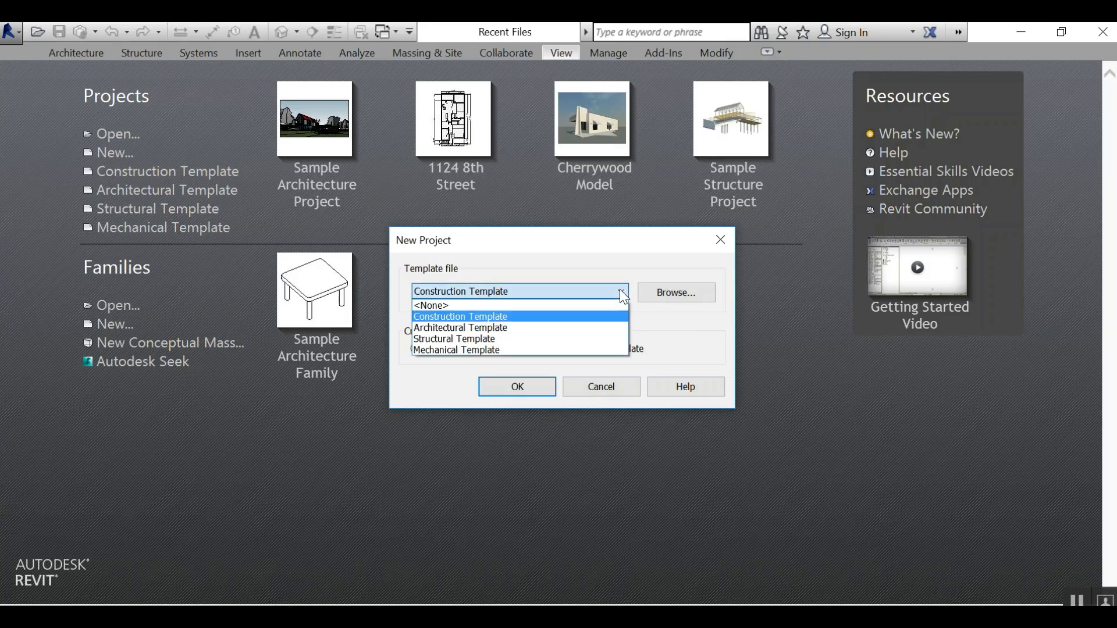
left_click(582, 327)
left_click(515, 385)
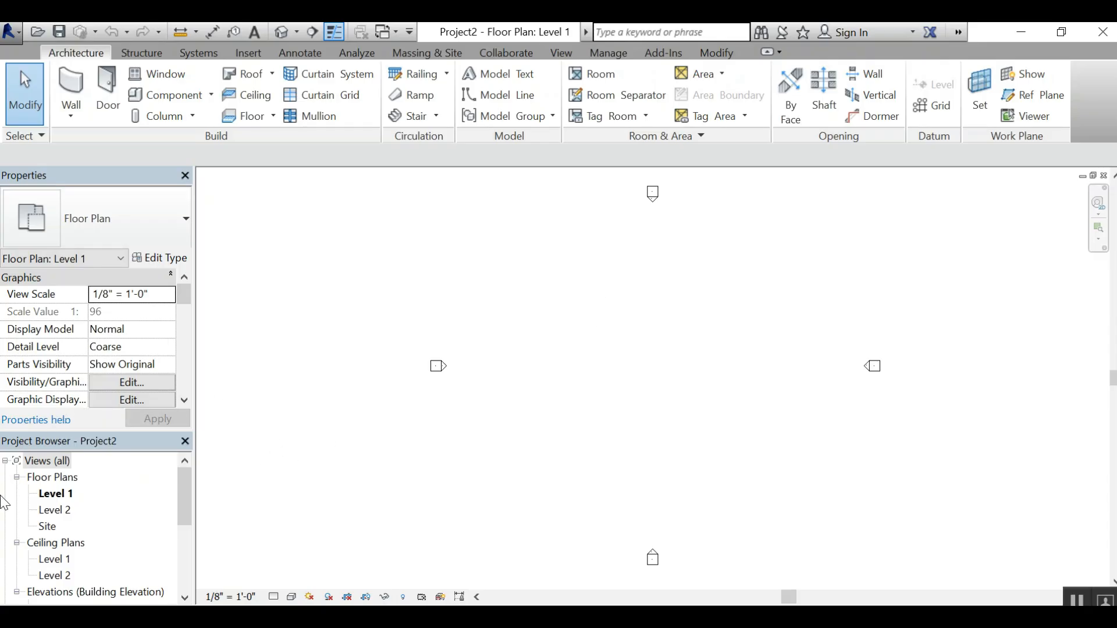
Open the East building elevation view
left_click_drag(184, 485, 184, 524)
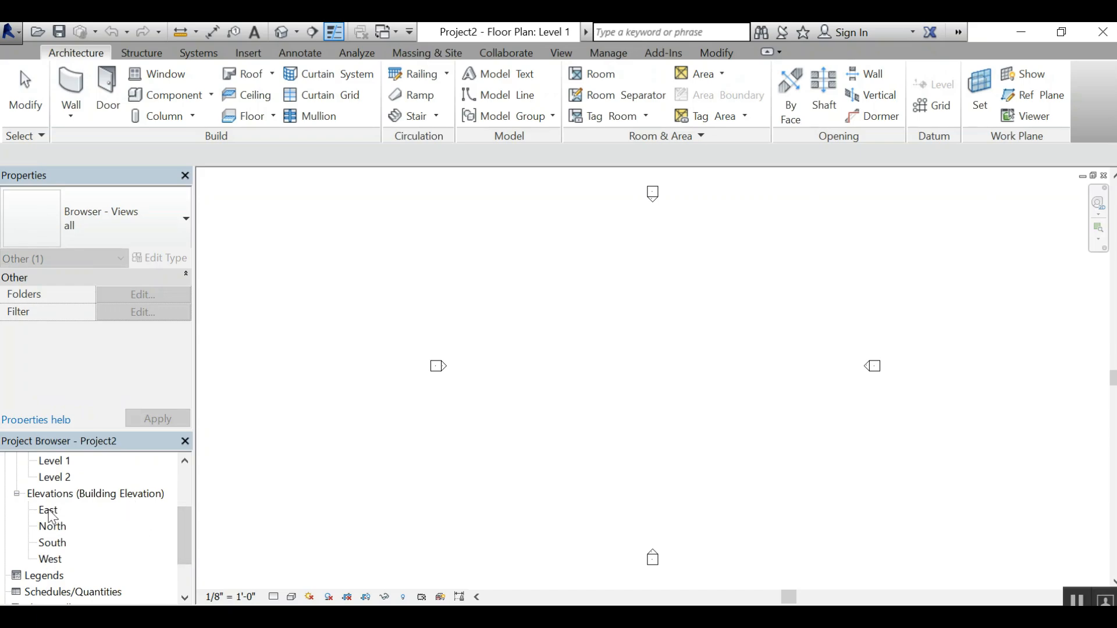
double_click(49, 511)
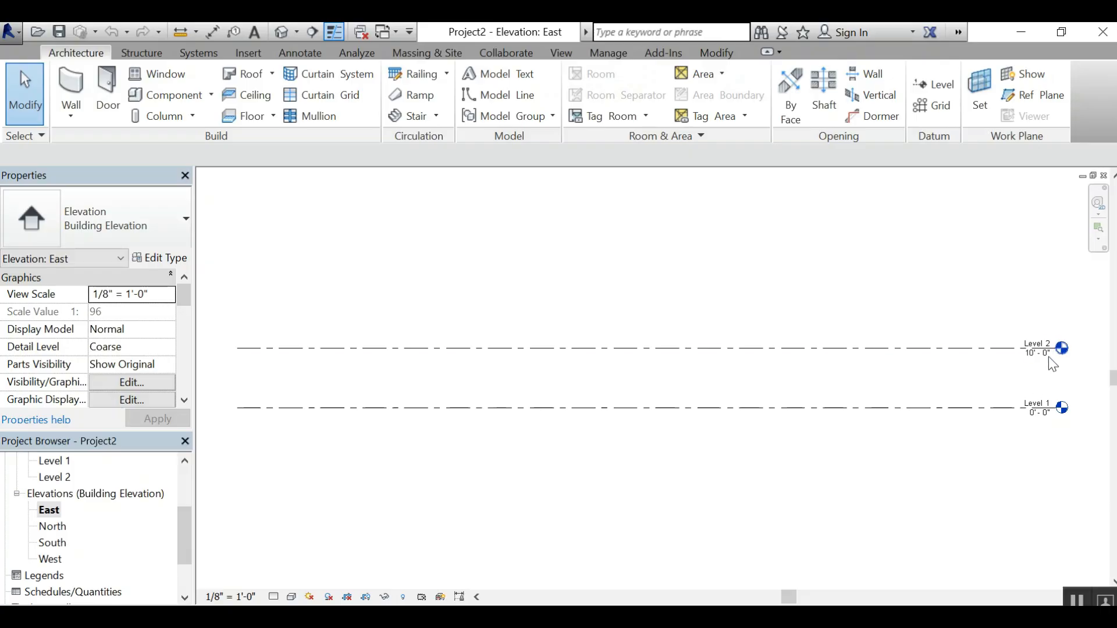
left_click(1050, 394)
Rename Level 1 as "00 Foundation" and rename its corresponding views too
scroll(1088, 376, "up", 3)
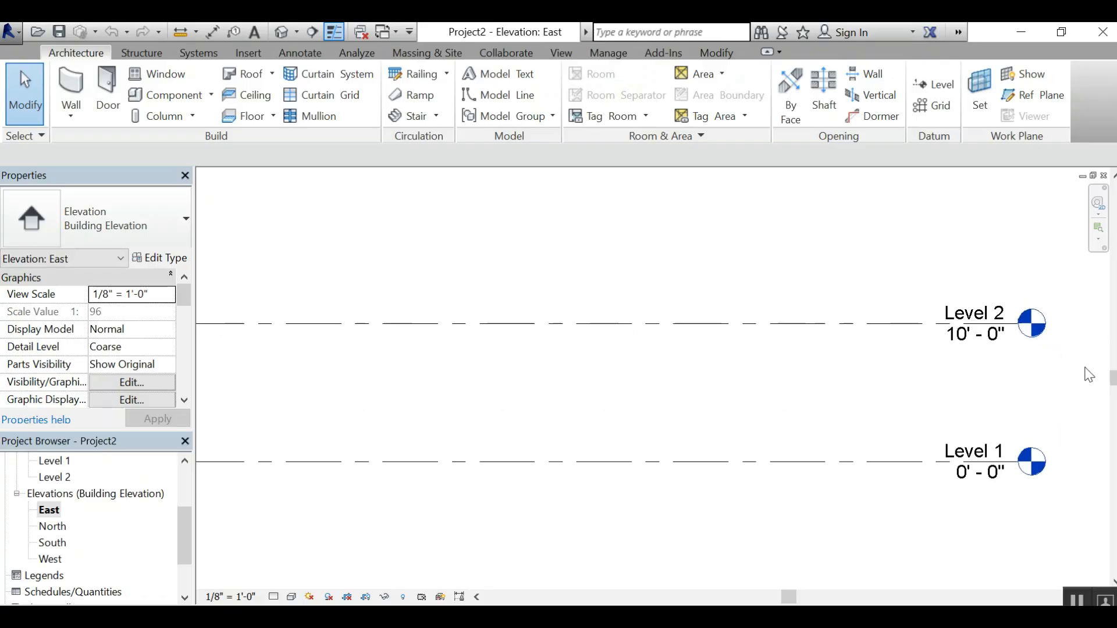
double_click(982, 458)
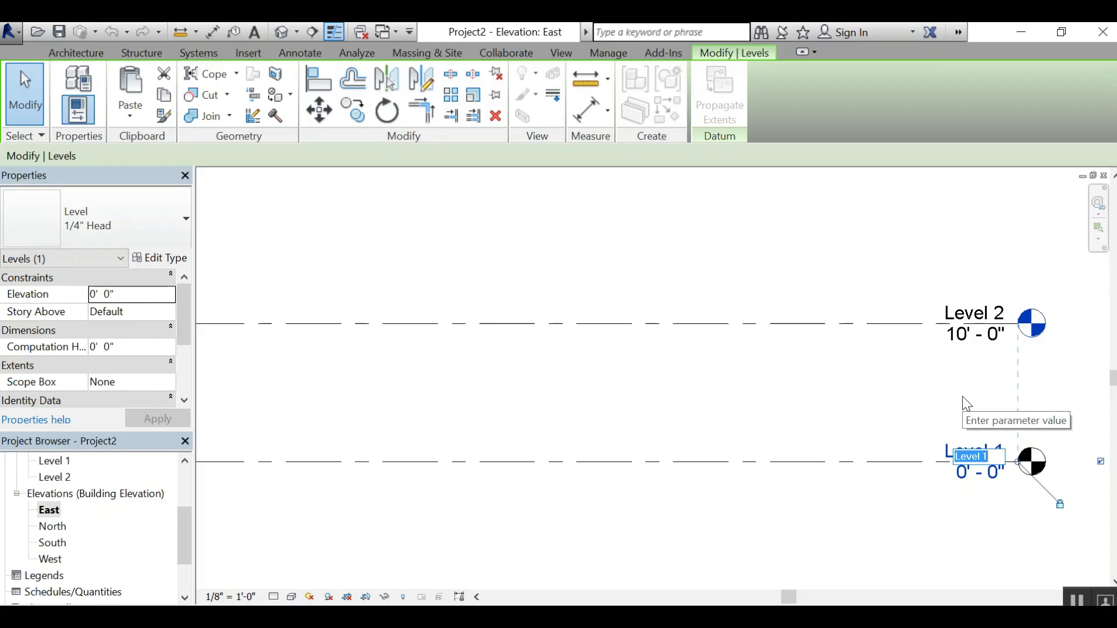
type("00 Fou")
type("ndation")
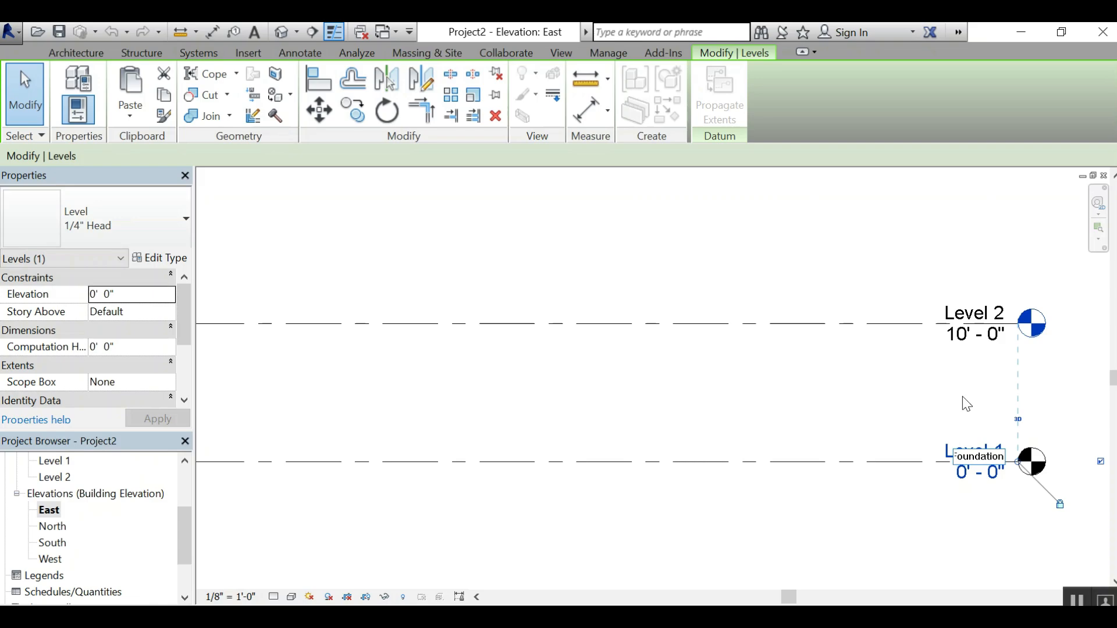
key("Return")
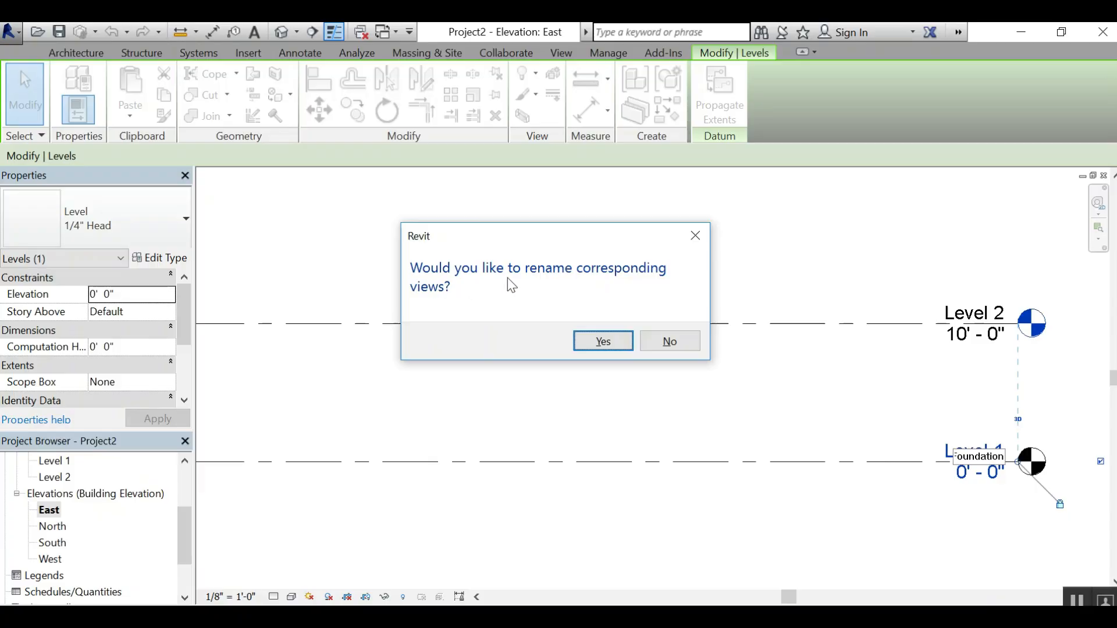
left_click(603, 341)
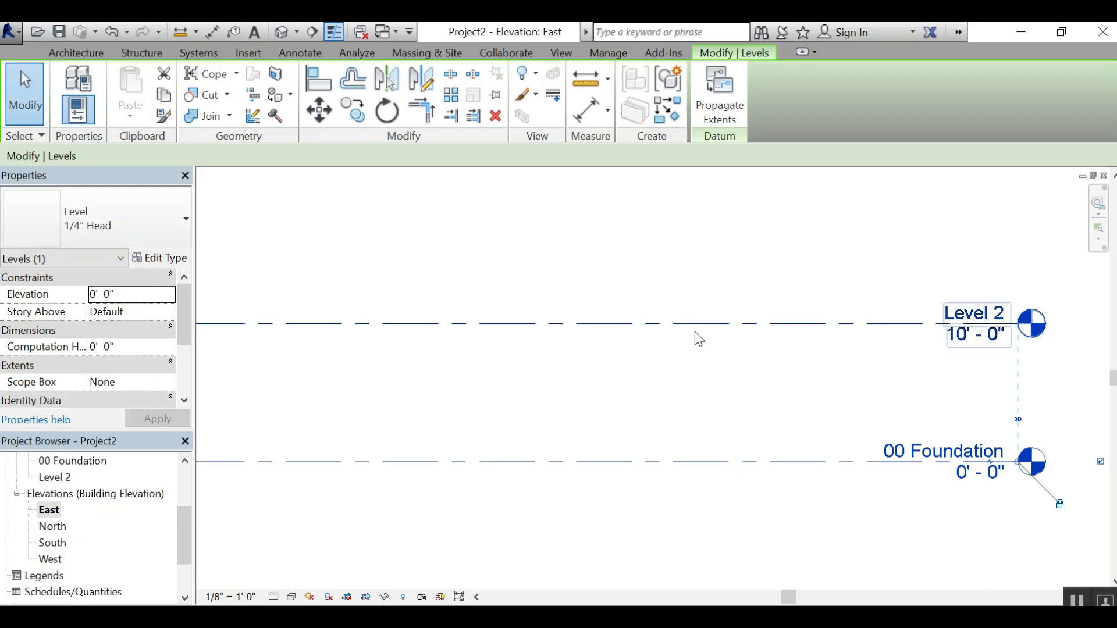
Rename Level 2 as "01 Lower Level" and rename its corresponding views too
left_click(977, 317)
left_click(977, 317)
type("01 L")
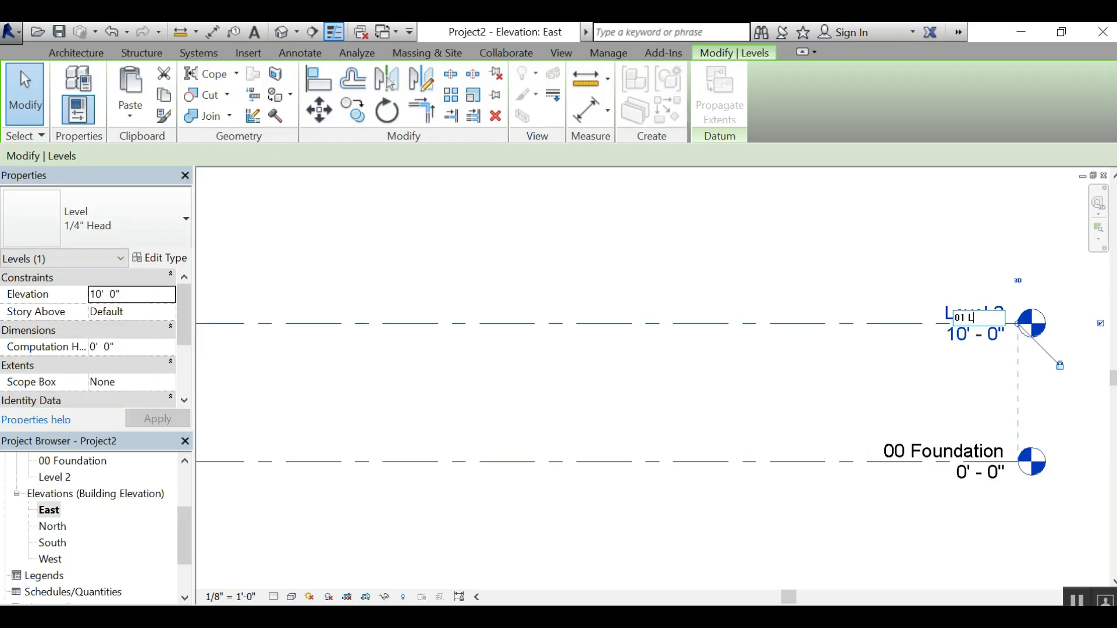
type("ower Level")
key("Return")
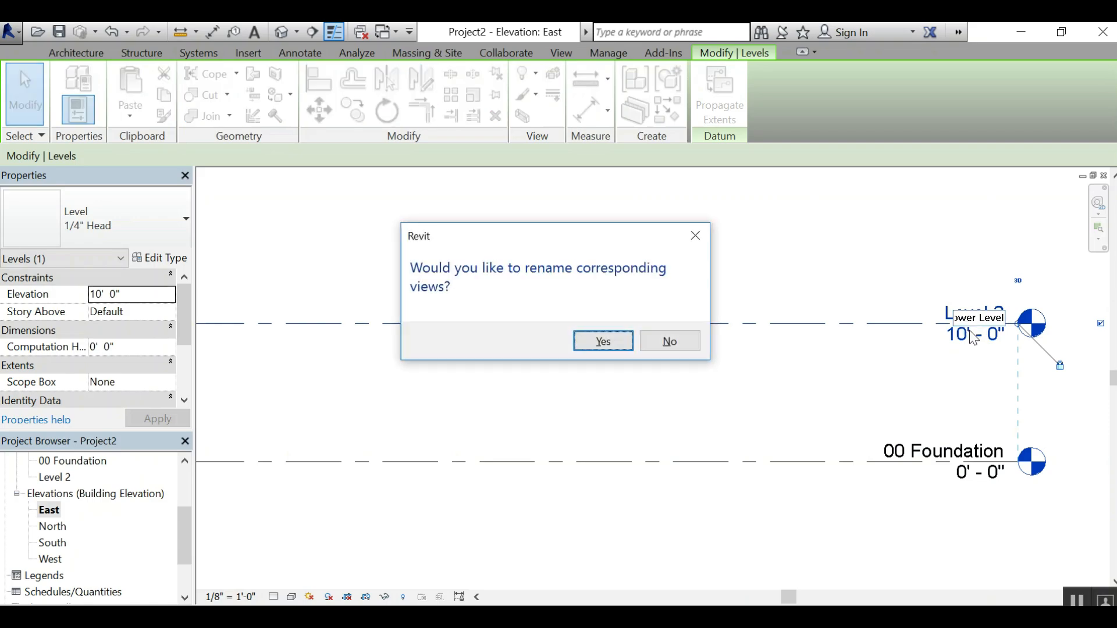
left_click(603, 341)
left_click(674, 400)
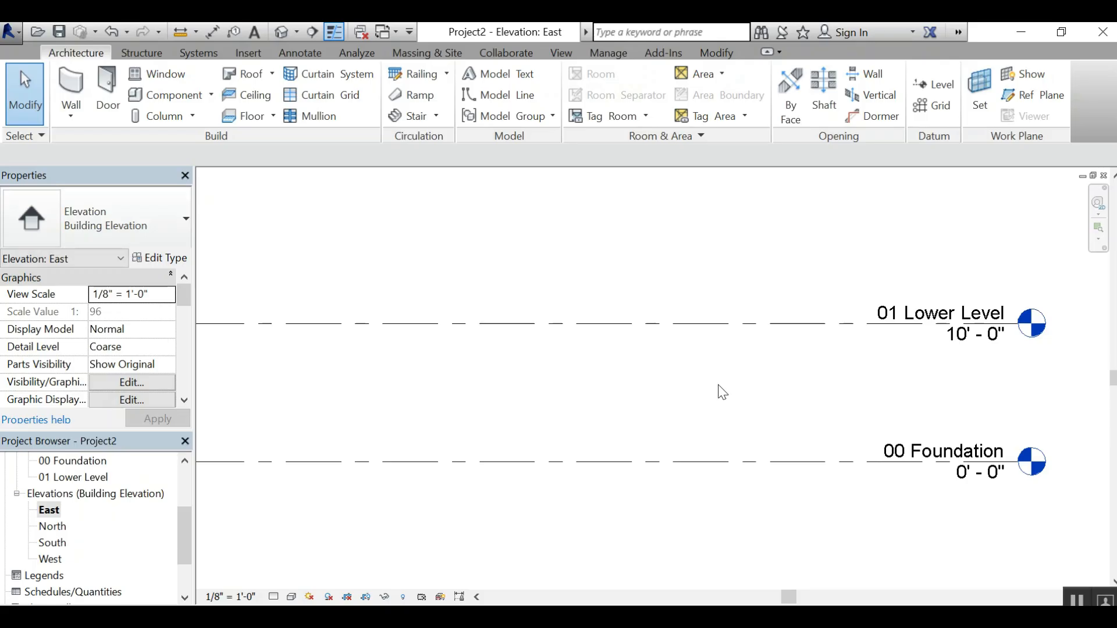
Place a new level 10' - 6" above 01 Lower Level, aligned with both ends of the existing level lines
scroll(725, 381, "down", 1)
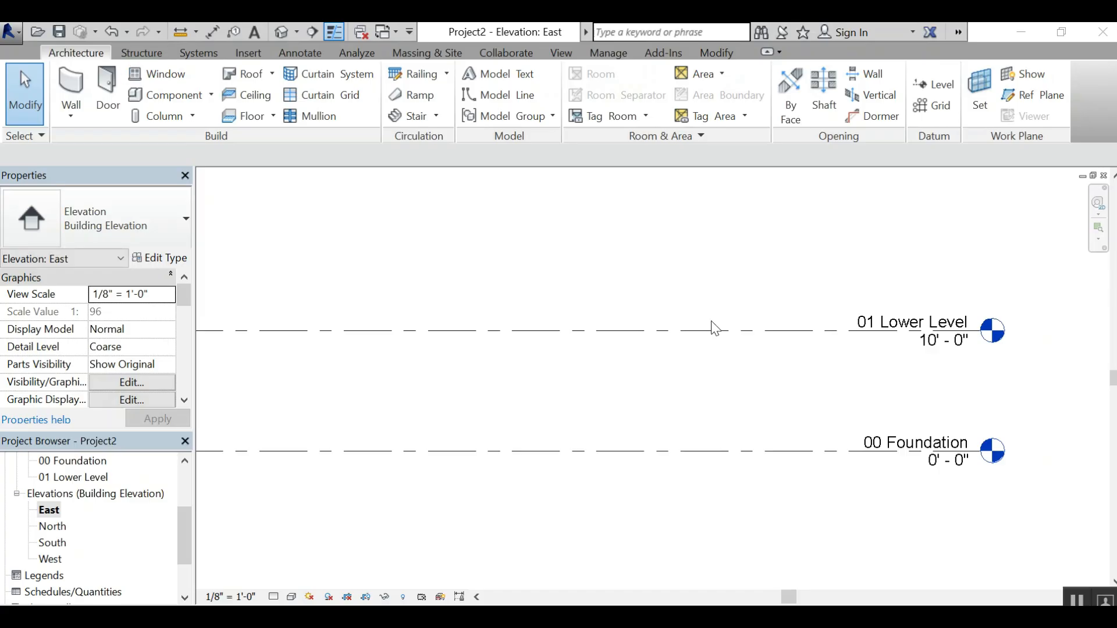
scroll(818, 375, "down", 1)
scroll(818, 375, "down", 2)
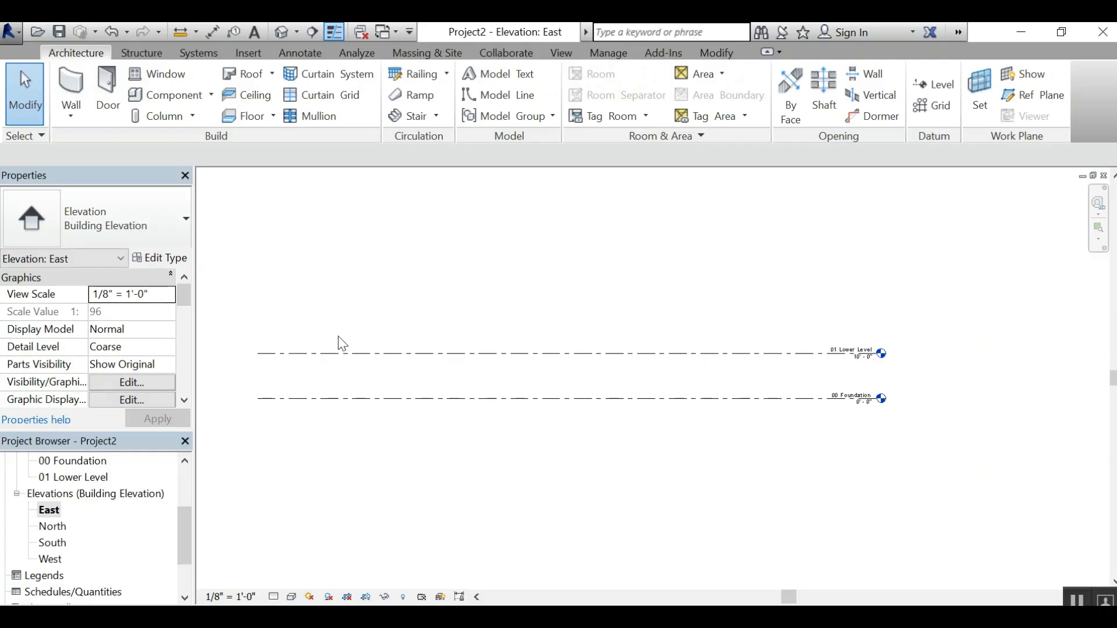
scroll(274, 364, "up", 1)
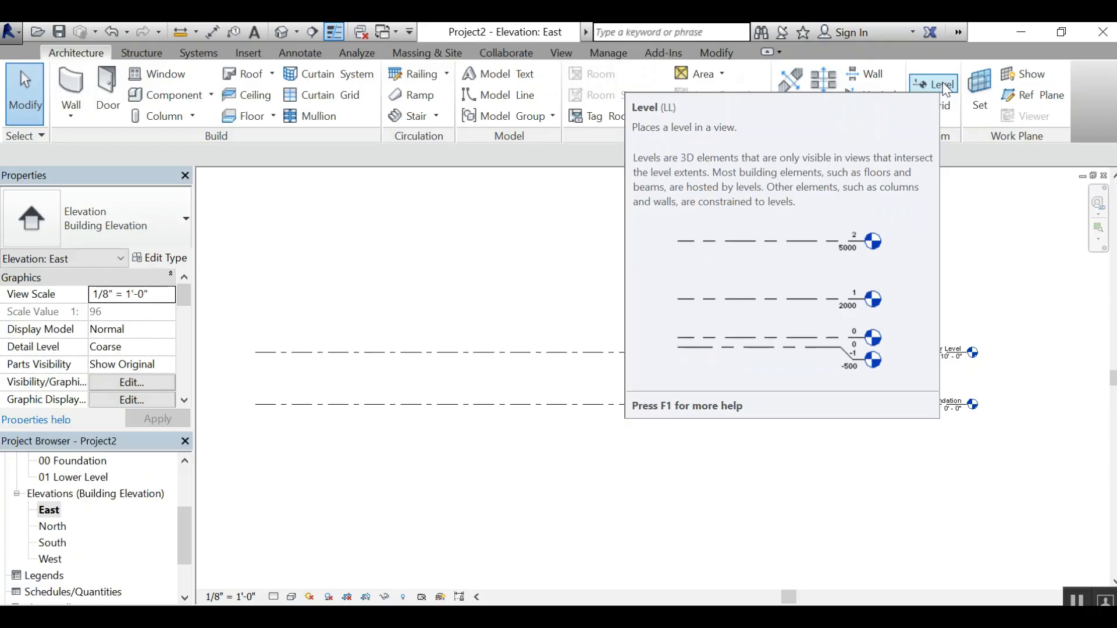
left_click(944, 86)
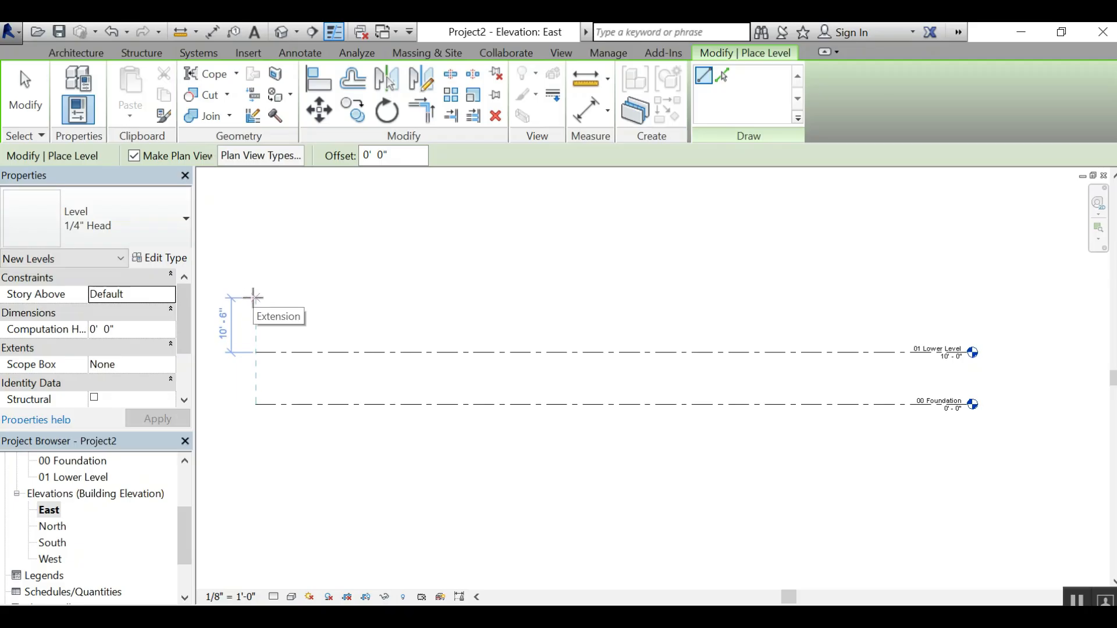
left_click(254, 297)
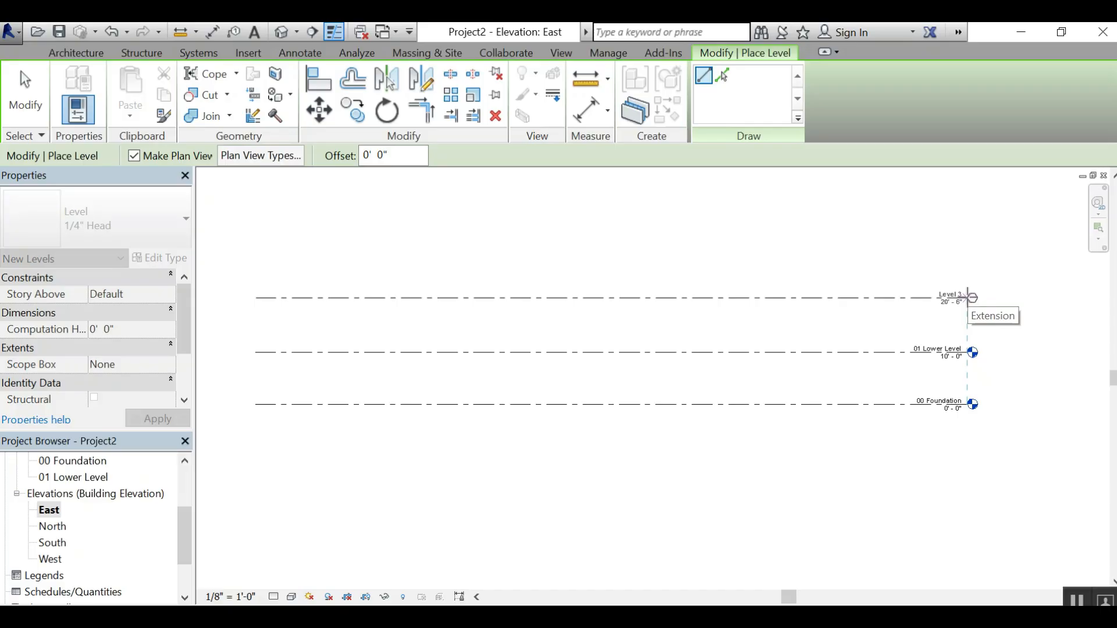
left_click(967, 297)
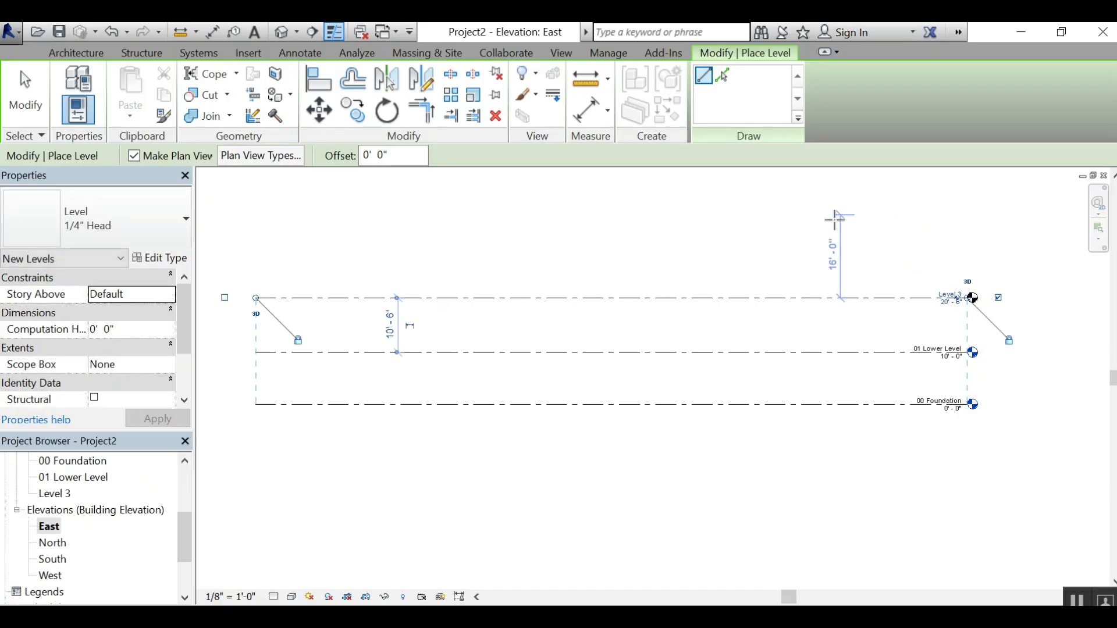
Place another level 15' - 0" above Level 3, aligned with the ends of the levels below, and finish placing levels
left_click(255, 219)
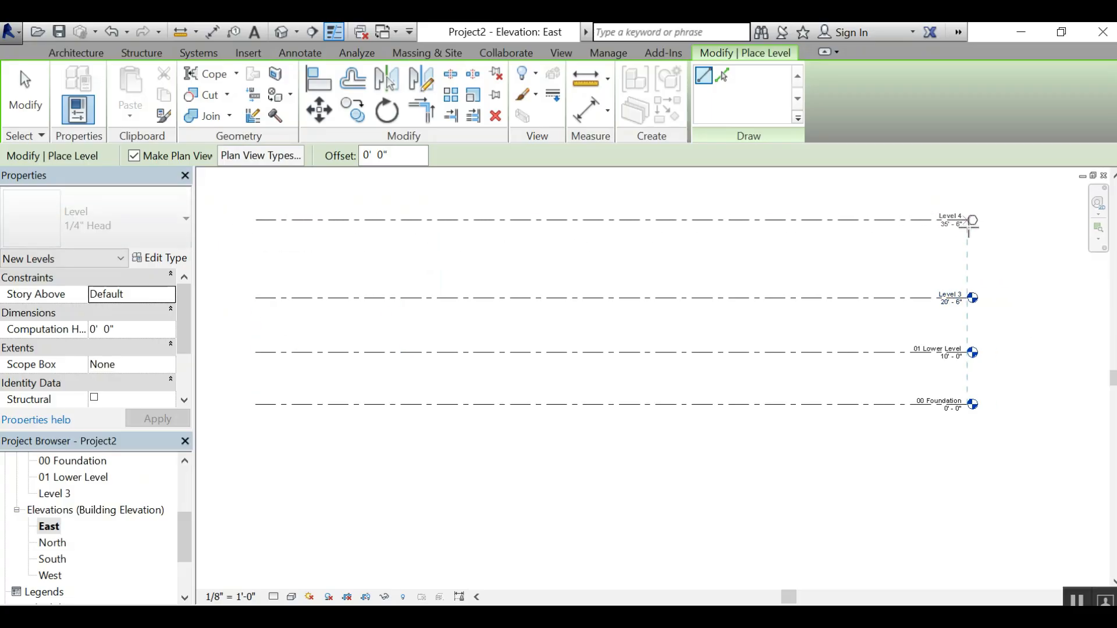
left_click(968, 220)
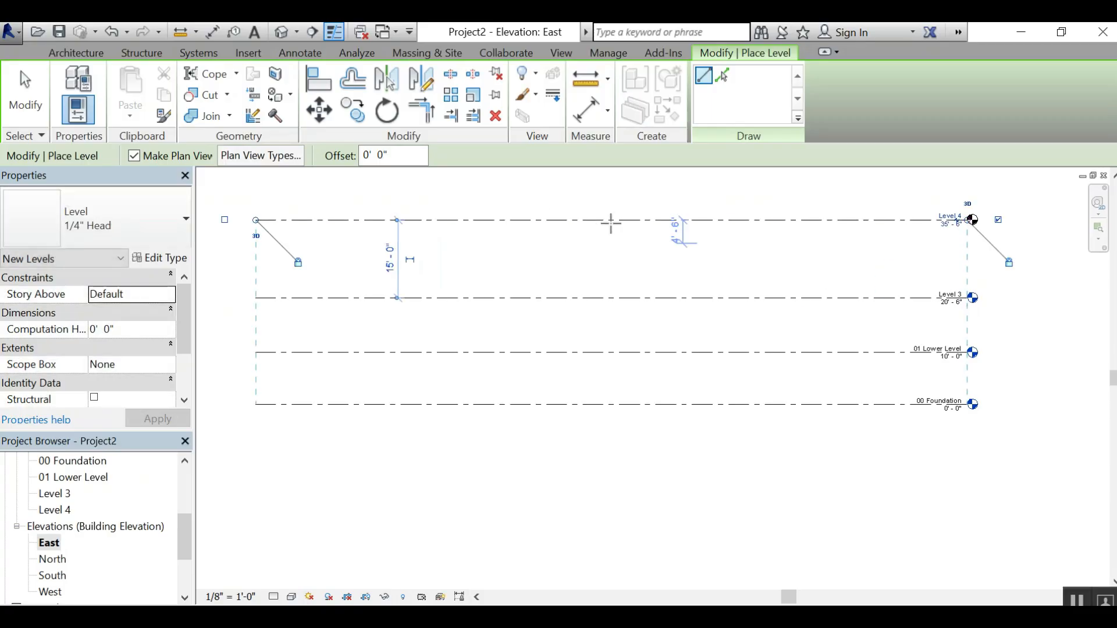
left_click(25, 87)
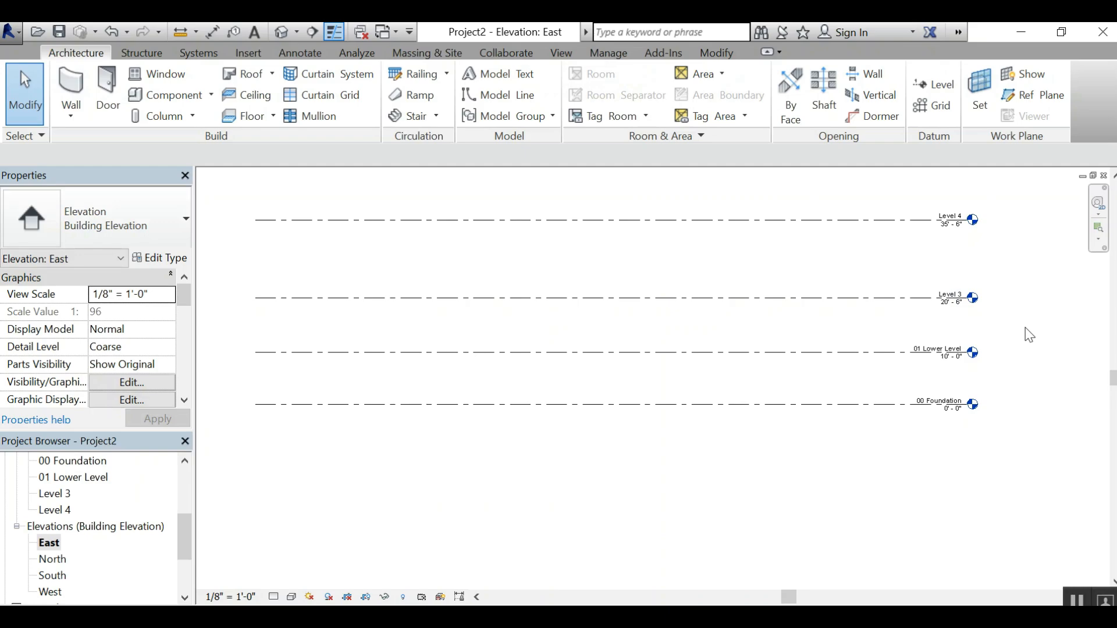
Rename Level 3 as "02 Entry Level" together with its corresponding views
scroll(1012, 343, "up", 1)
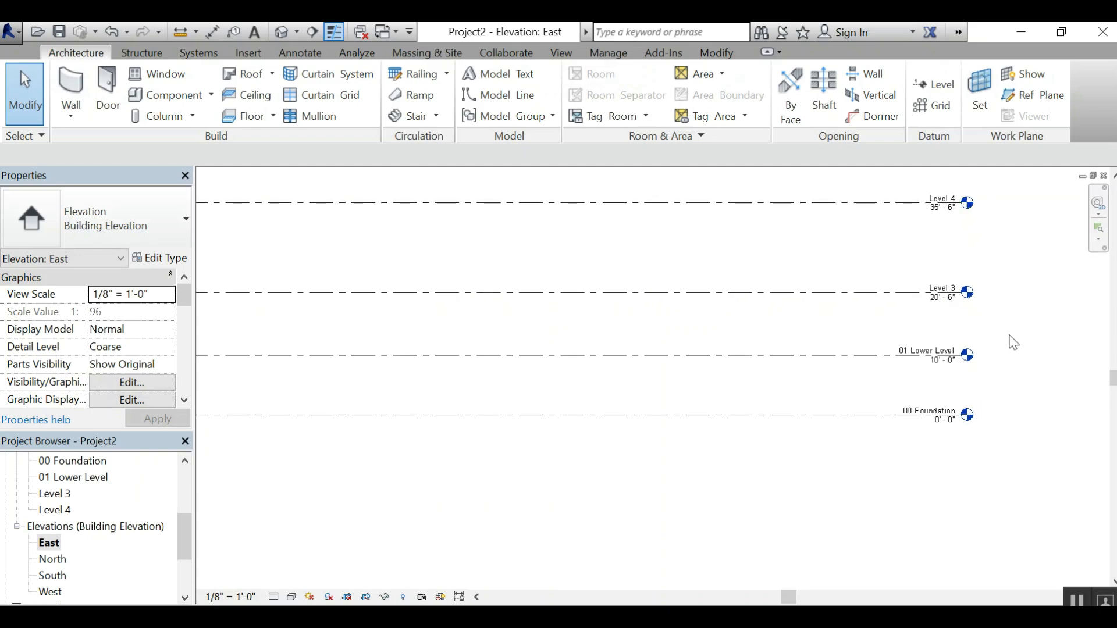
scroll(1008, 298, "up", 2)
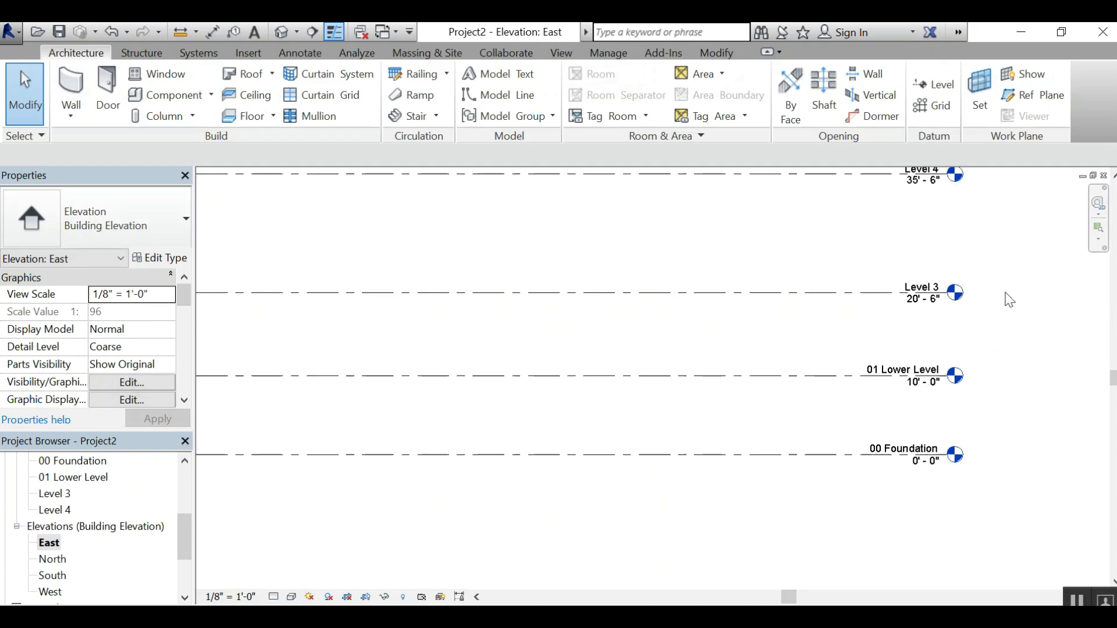
scroll(1010, 299, "up", 3)
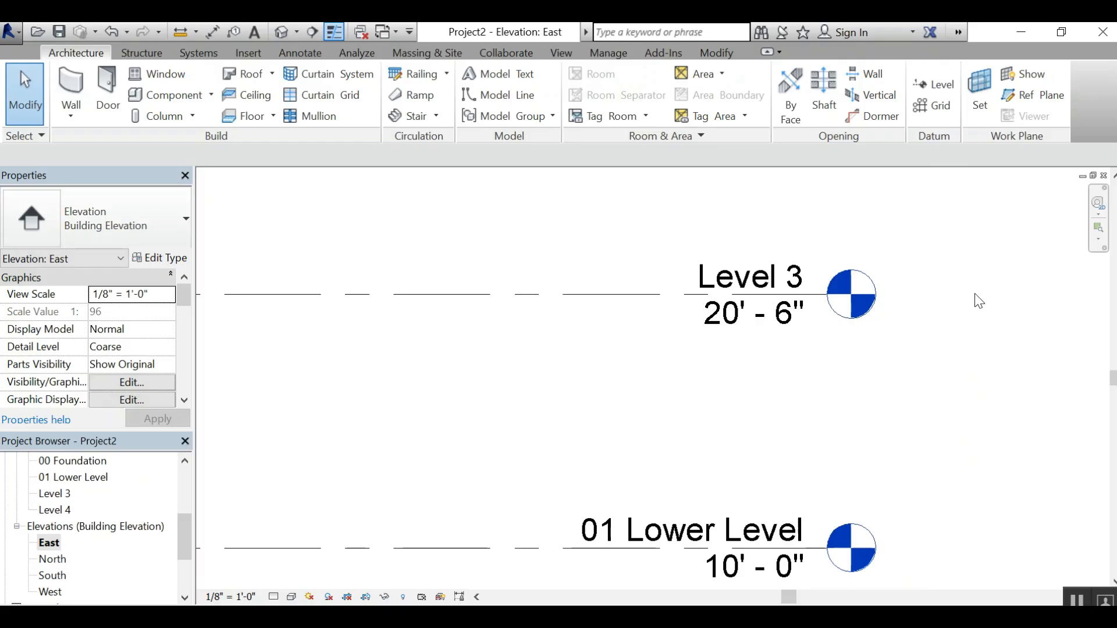
double_click(760, 286)
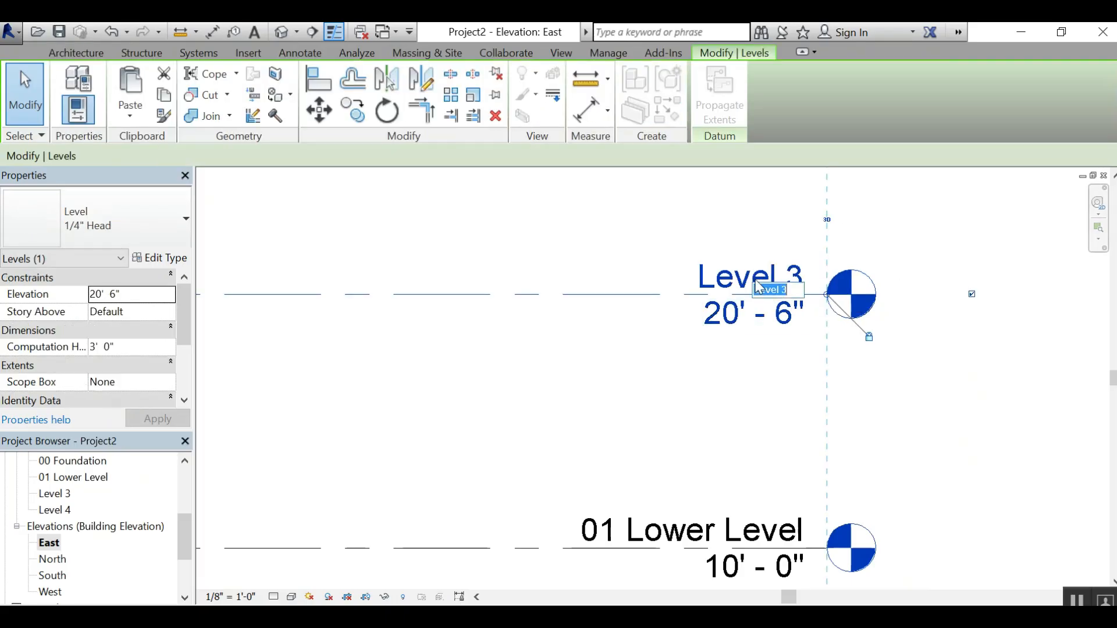
type("02")
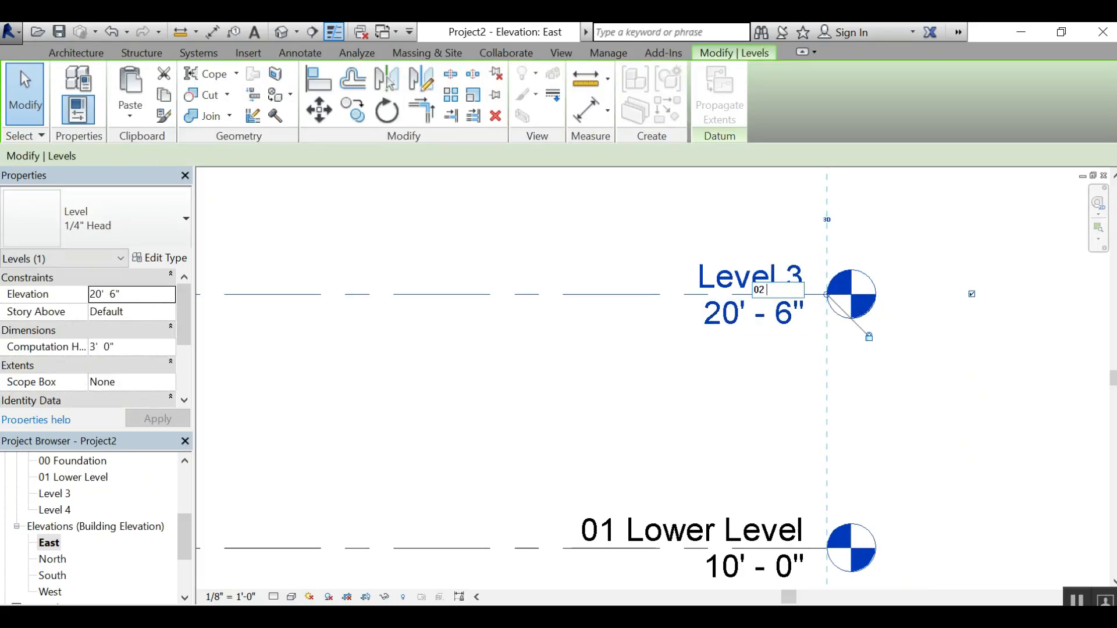
type(" Entry Level")
key("Return")
key("Return")
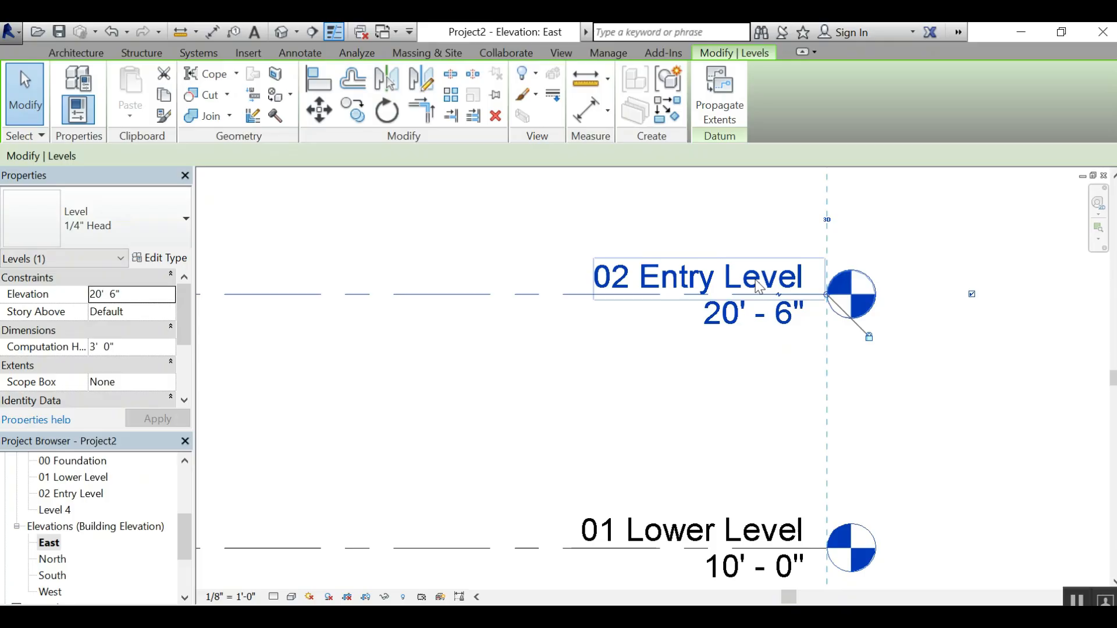
left_click(936, 374)
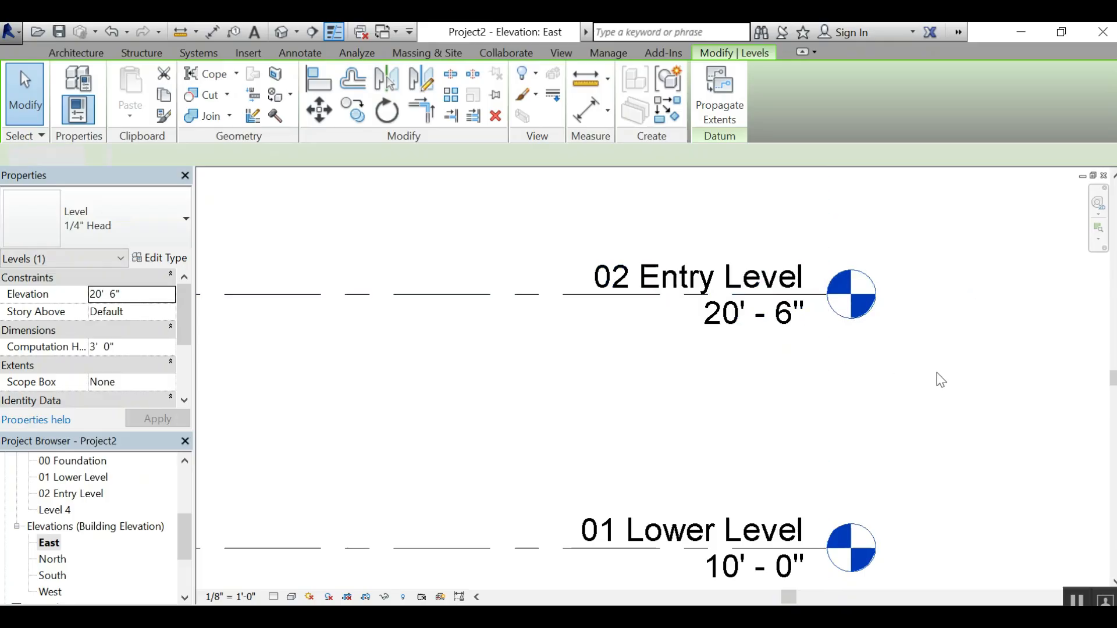
Rename Level 4 as "03 Roof" together with its corresponding views
scroll(936, 373, "down", 3)
scroll(938, 379, "down", 2)
scroll(929, 221, "up", 4)
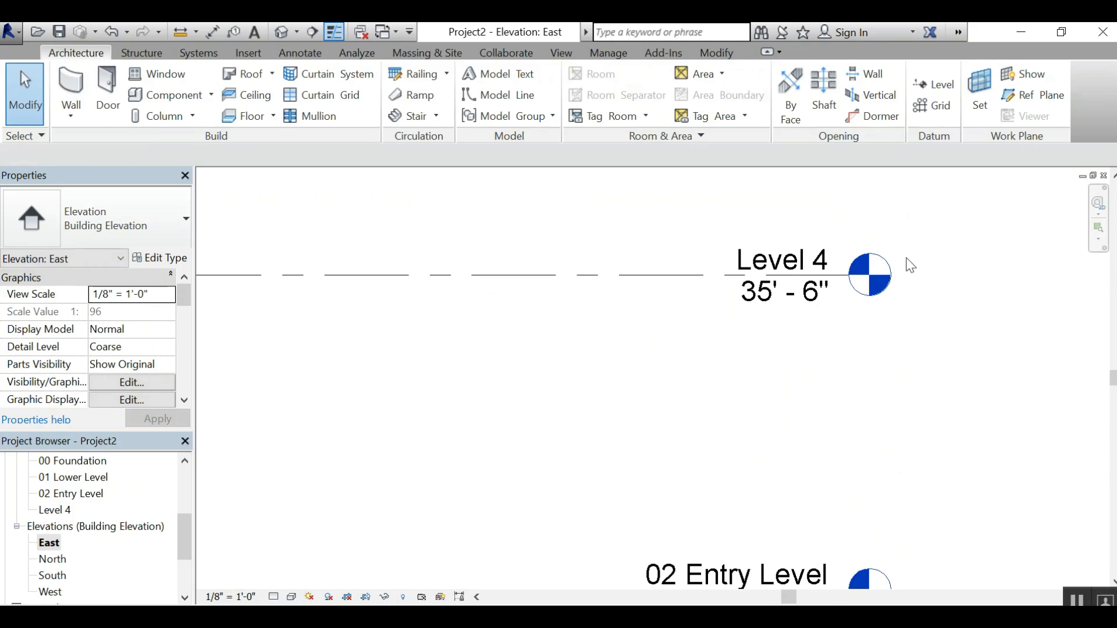
double_click(780, 265)
type("03 Roof")
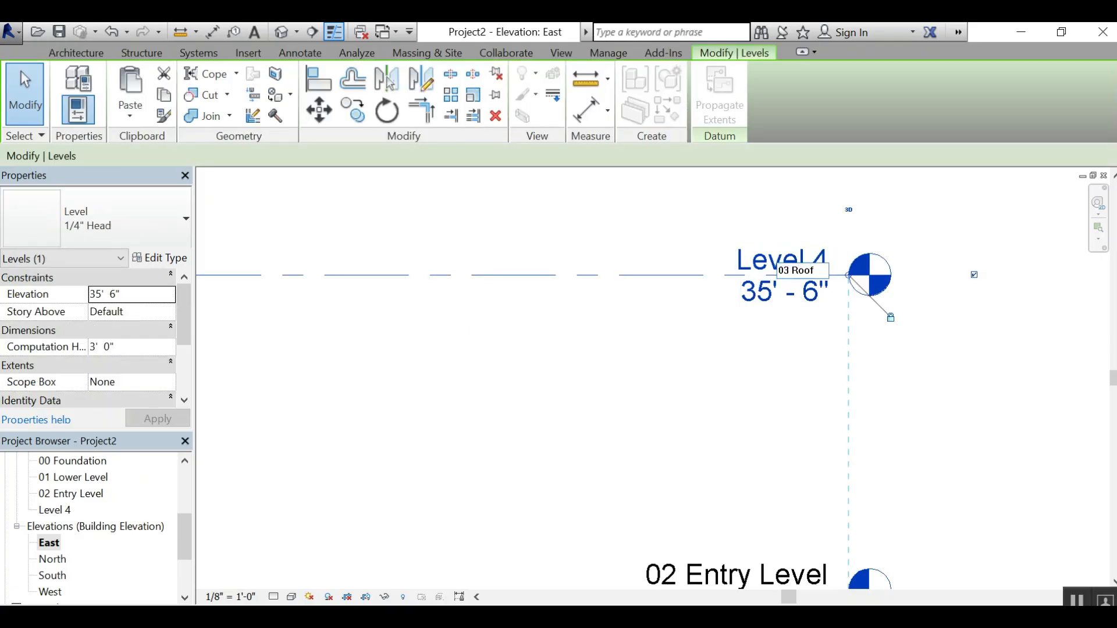
key("Return")
key("Return")
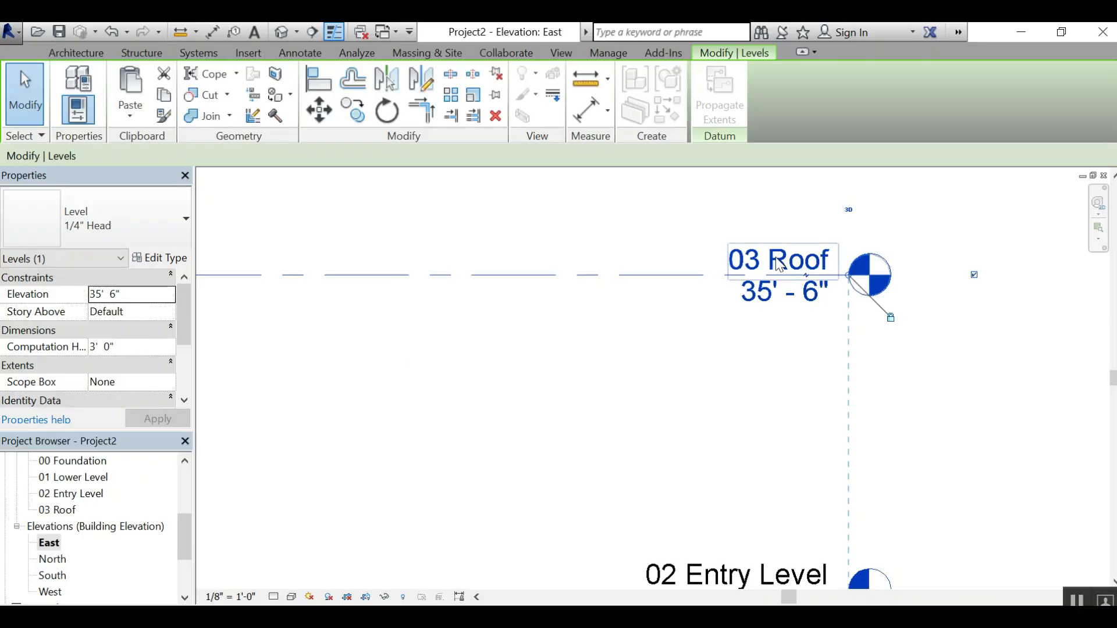
left_click(750, 377)
Set the elevation of the 00 Foundation level to -14' - 0" and deselect it
scroll(812, 208, "down", 4)
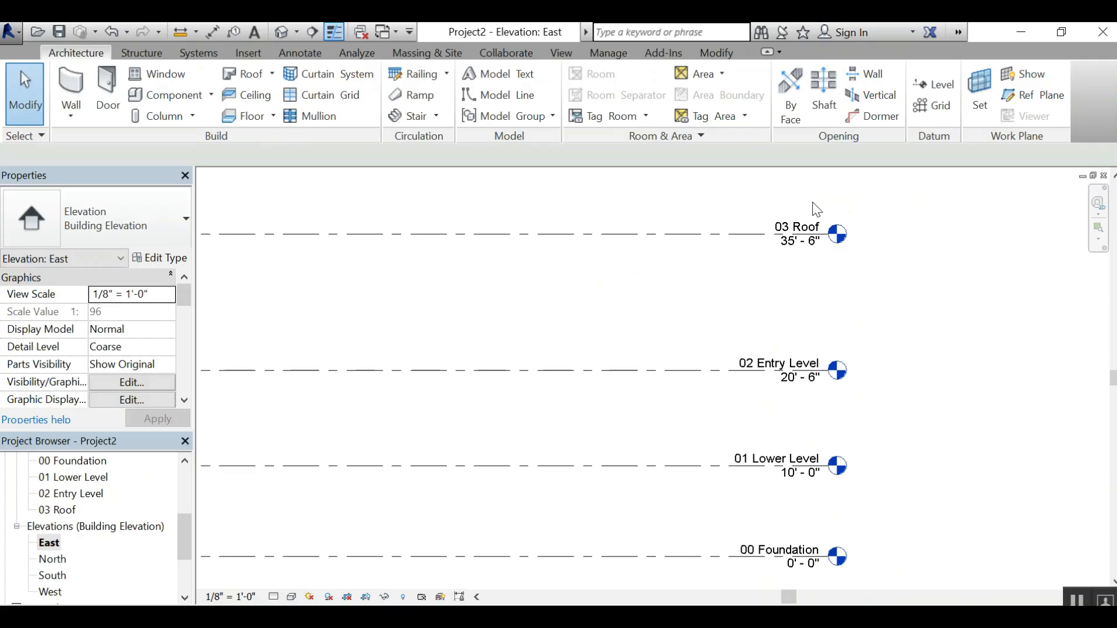
scroll(839, 511, "up", 2)
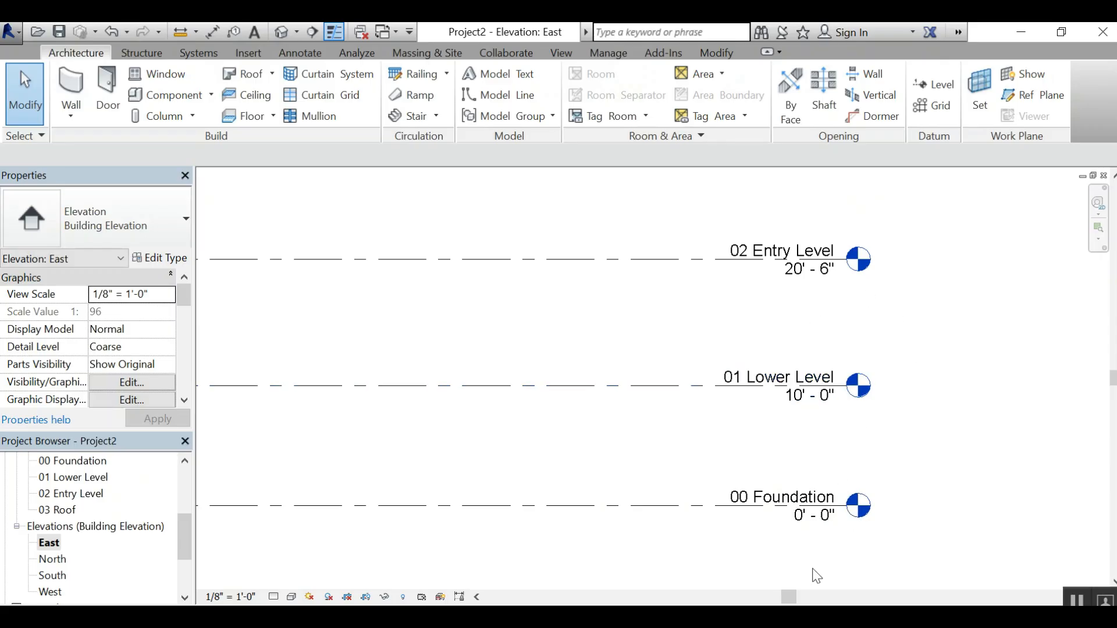
scroll(814, 563, "up", 1)
scroll(818, 568, "up", 2)
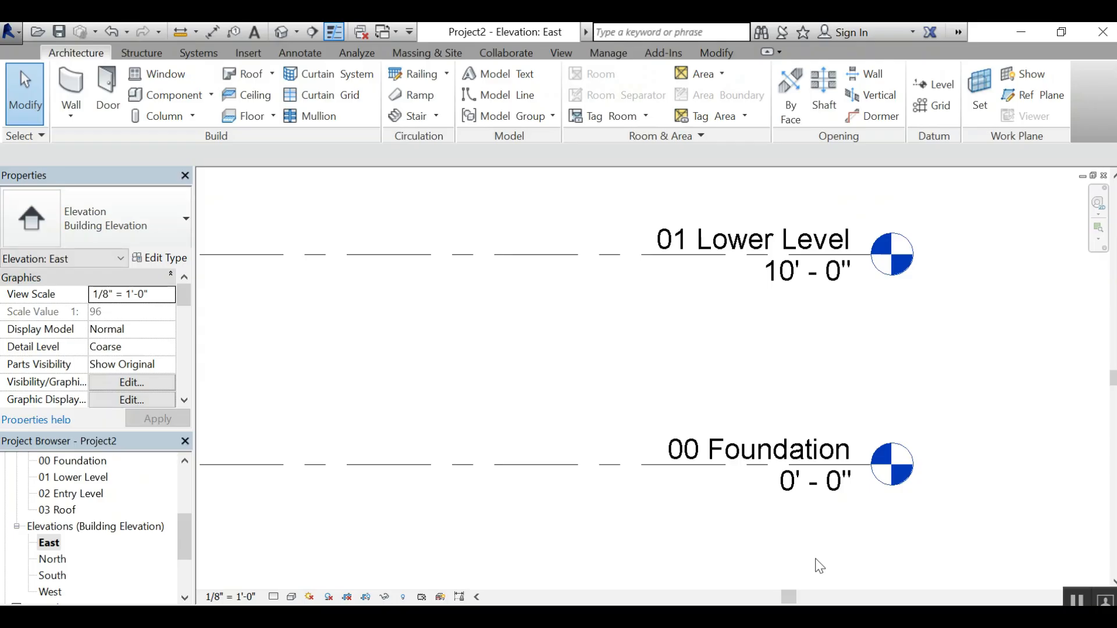
left_click(829, 502)
left_click(830, 499)
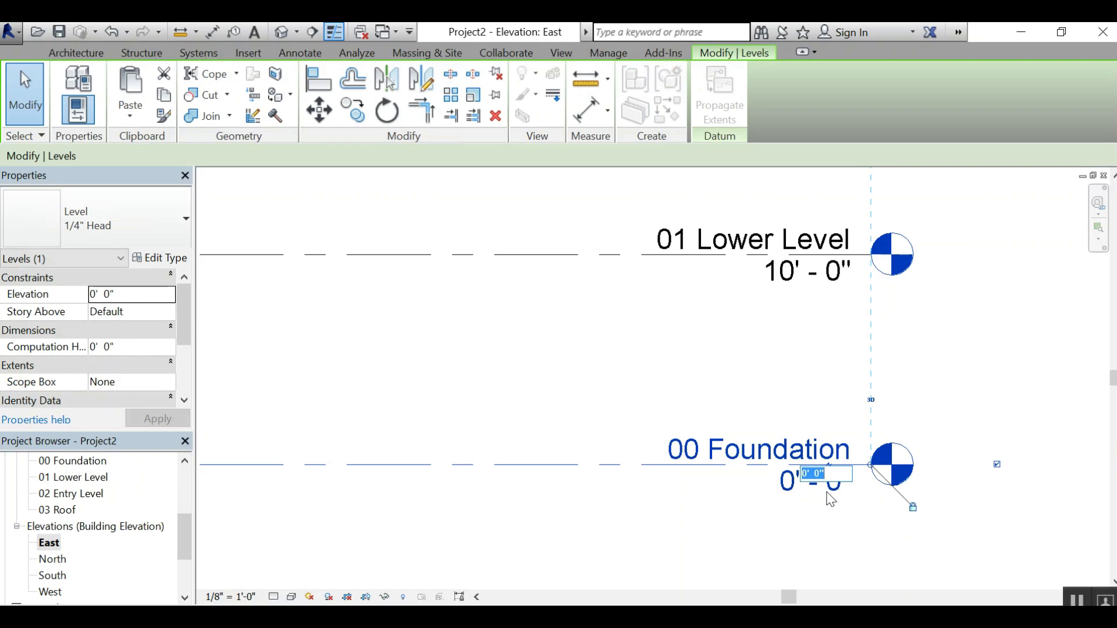
key("BackSpace")
type("-14'")
key("Return")
scroll(820, 364, "down", 2)
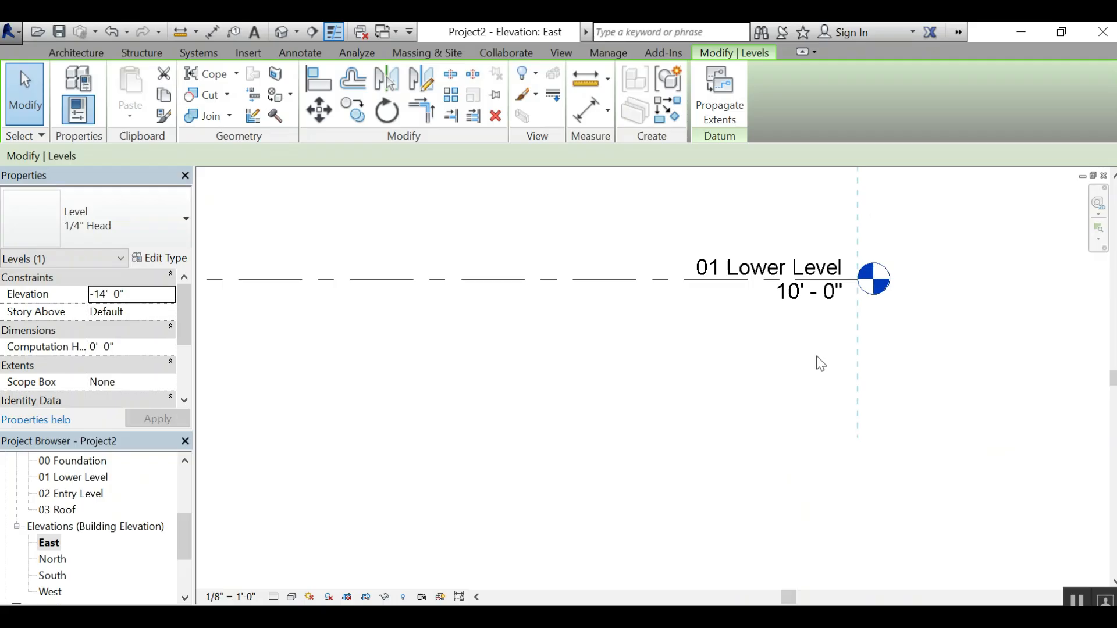
left_click(914, 424)
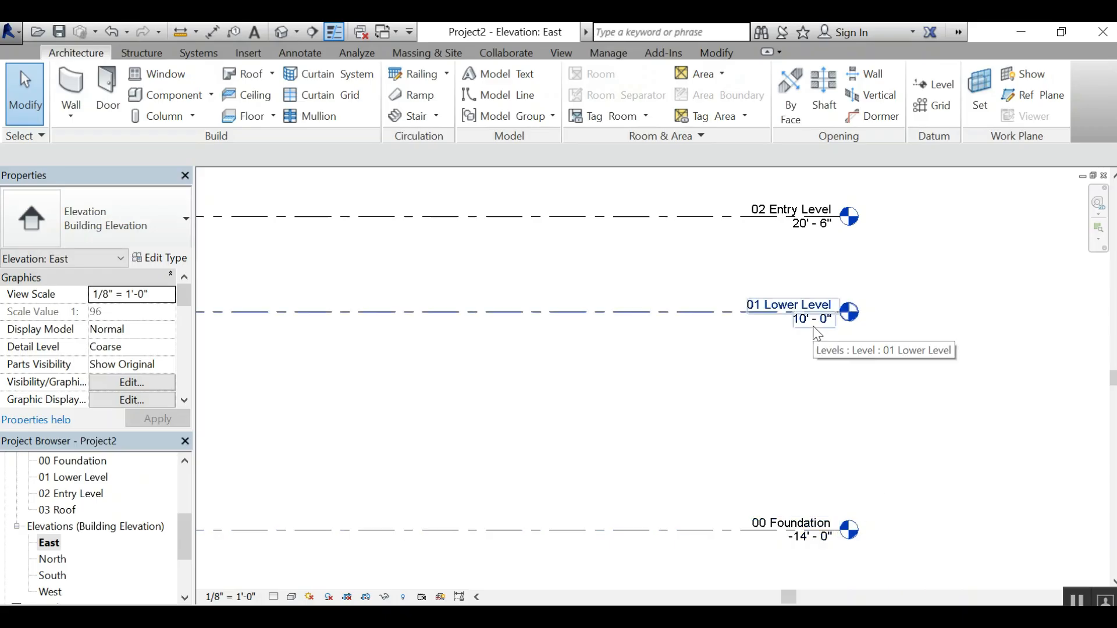
Set the elevation of the 01 Lower Level to -10' - 0" and deselect it
scroll(817, 333, "up", 4)
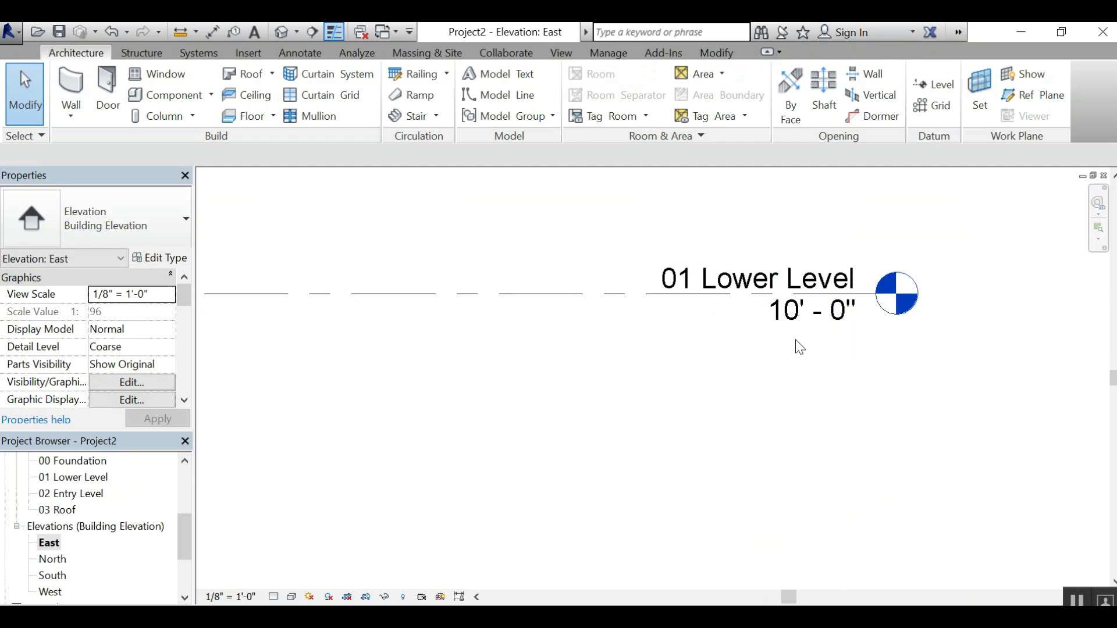
left_click(798, 323)
left_click(797, 322)
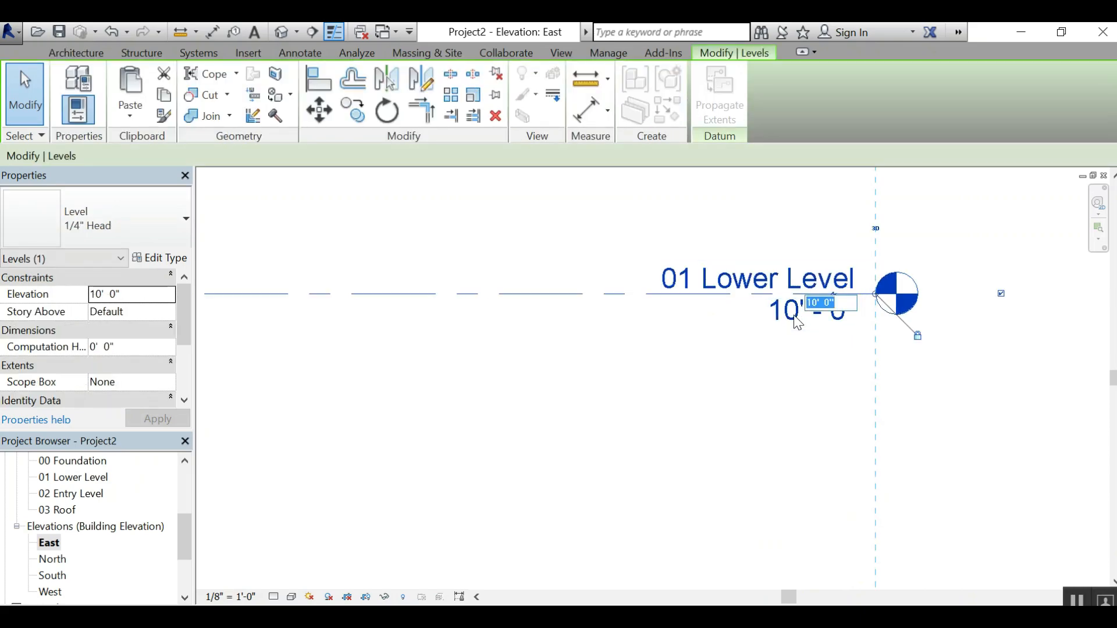
type("-10'")
key("Return")
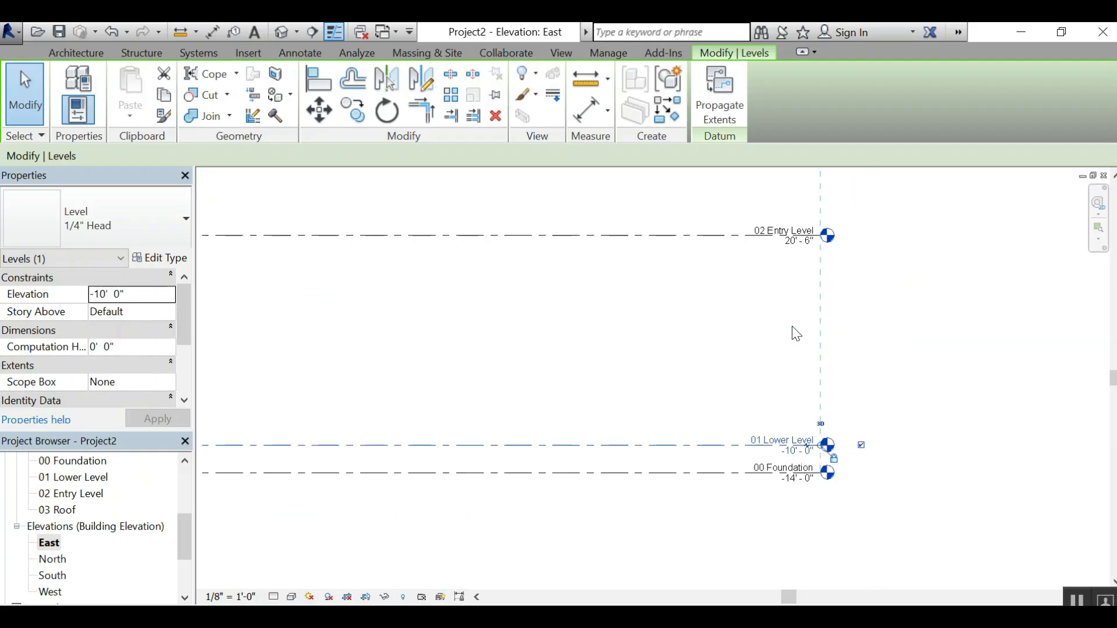
left_click(791, 345)
Set the elevation of the 02 Entry Level to 0' - 0" and deselect it
scroll(793, 462, "up", 5)
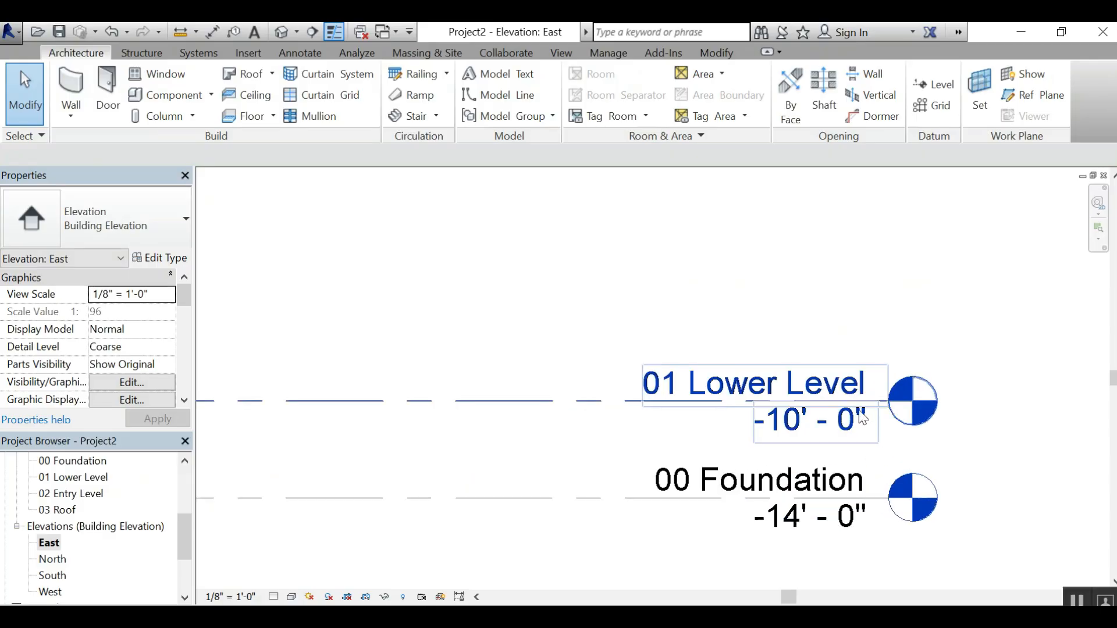
scroll(856, 460, "down", 3)
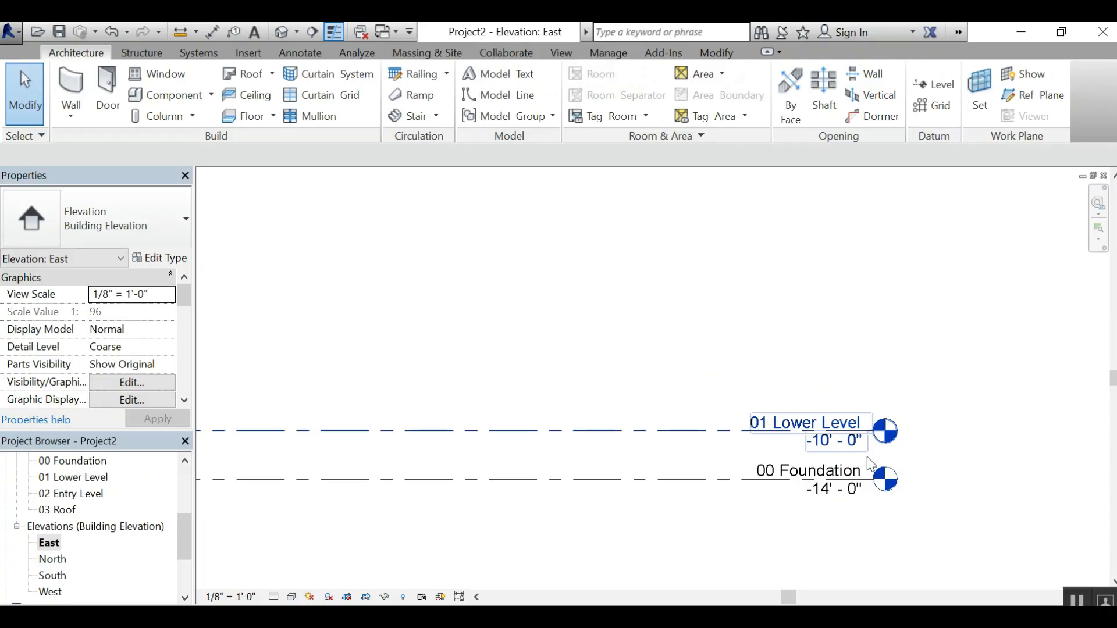
scroll(867, 456, "down", 4)
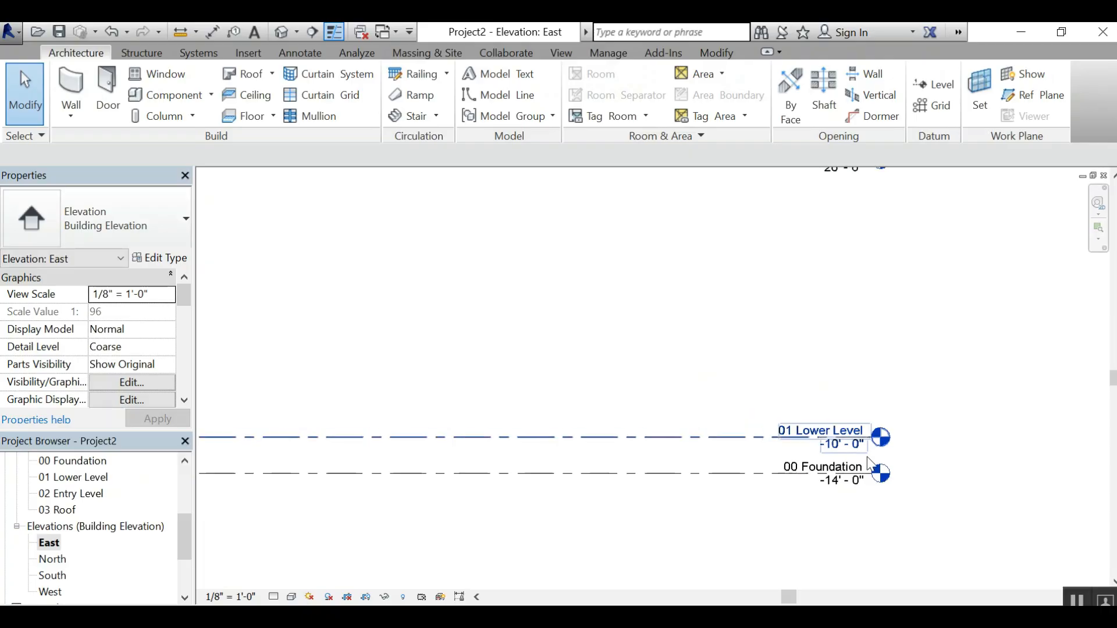
scroll(877, 214, "up", 5)
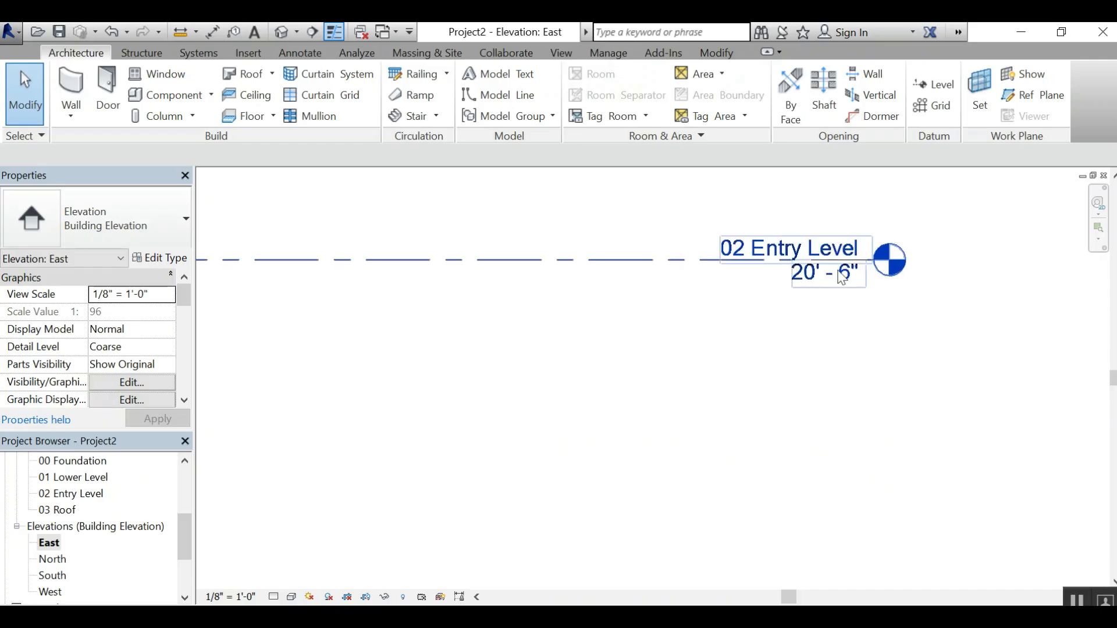
scroll(836, 291, "up", 2)
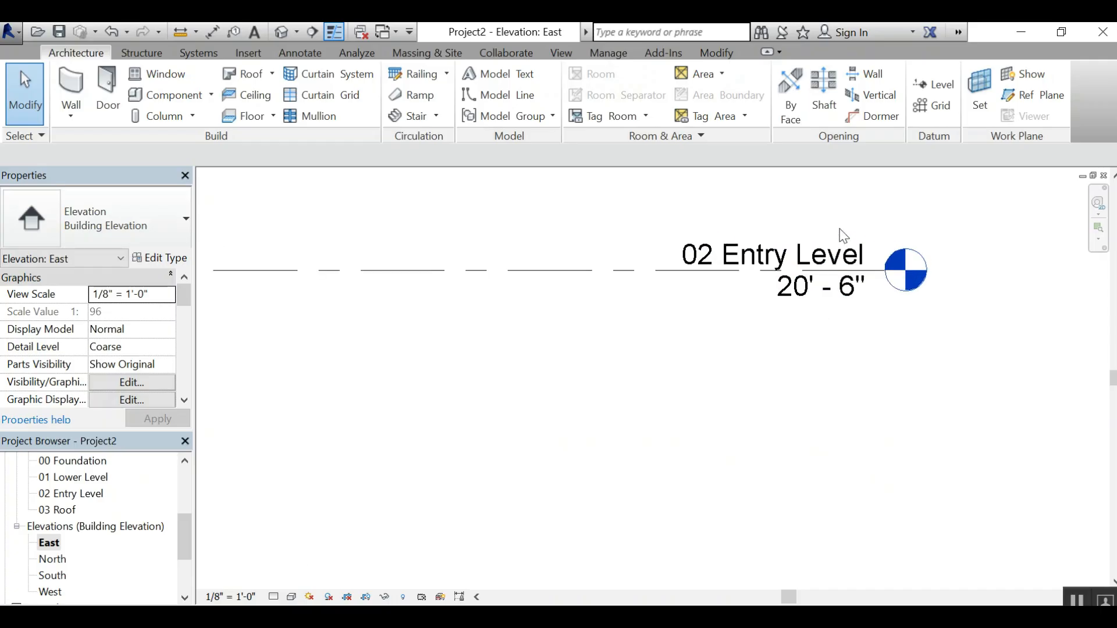
double_click(832, 294)
type("0")
key("Return")
left_click(829, 305)
Set the elevation of the 03 Roof level to 10' - 0" and deselect it
scroll(829, 304, "down", 2)
scroll(802, 562, "up", 2)
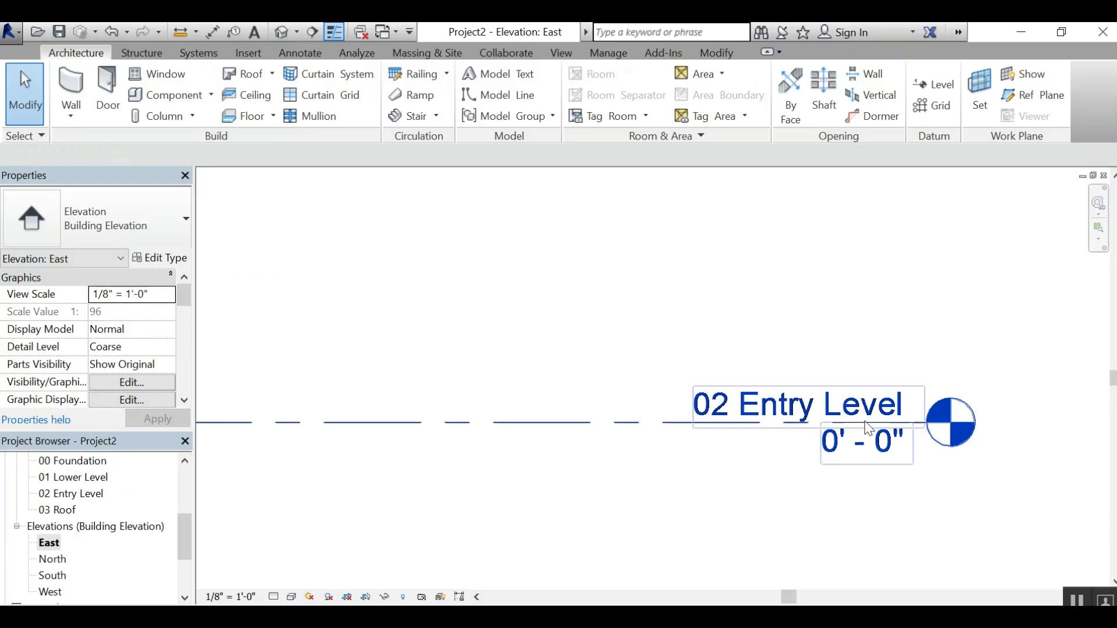
scroll(871, 345, "down", 3)
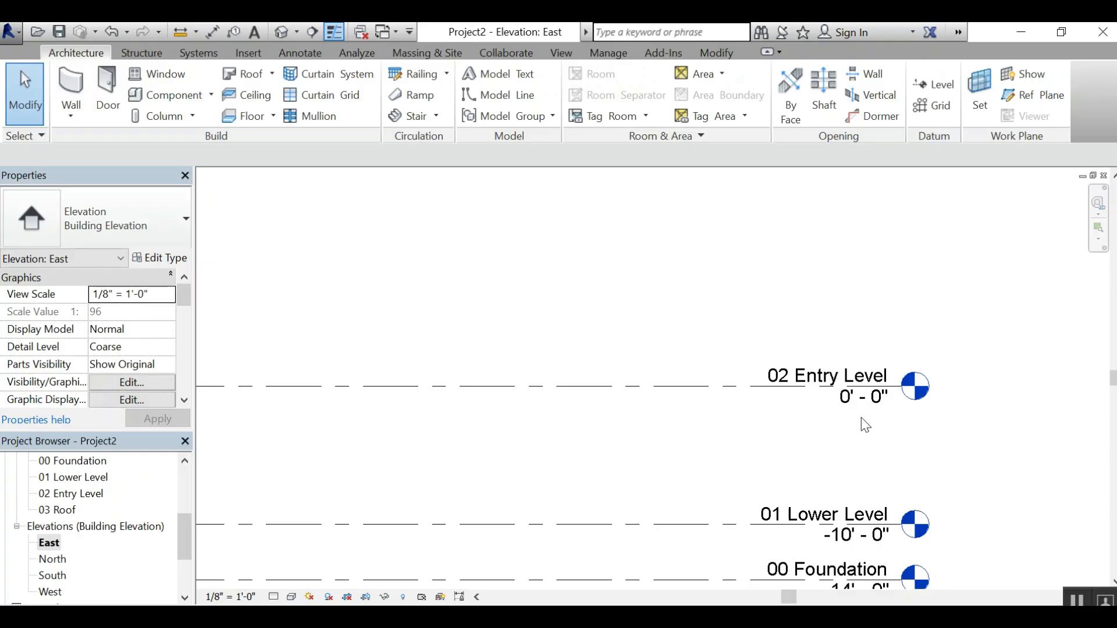
scroll(861, 424, "down", 4)
scroll(869, 271, "up", 3)
scroll(870, 273, "up", 2)
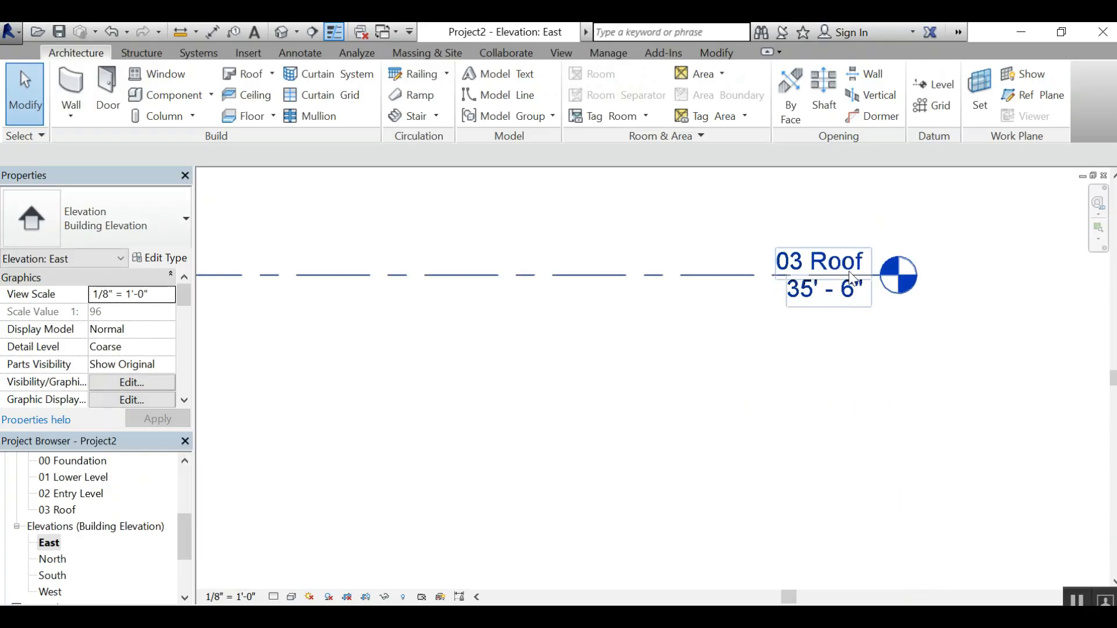
scroll(837, 297, "up", 1)
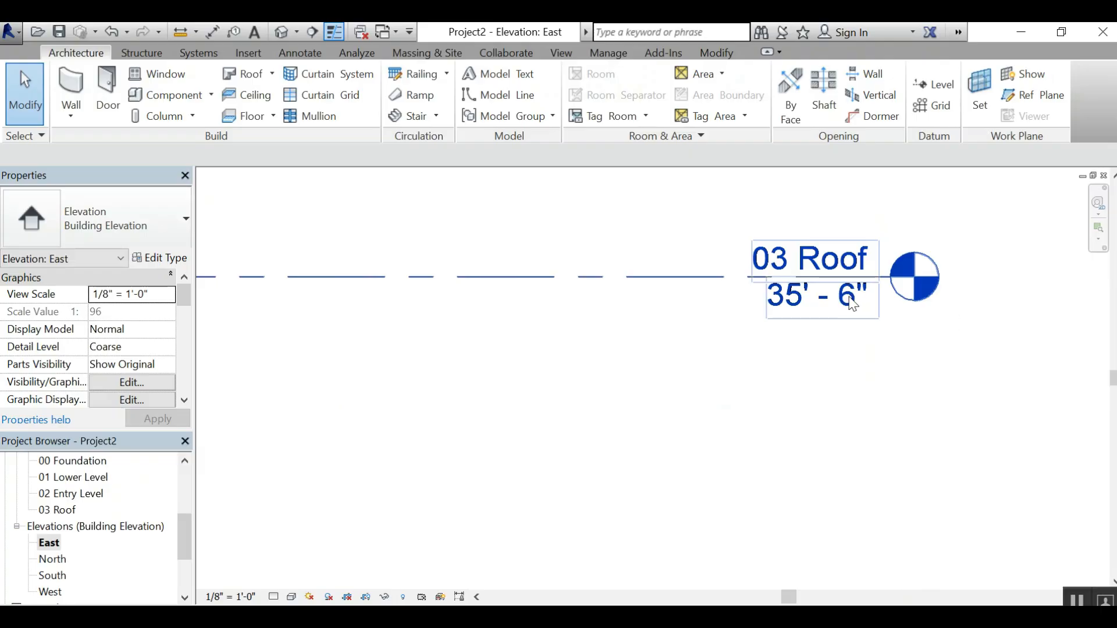
left_click(851, 304)
left_click(851, 302)
type("10")
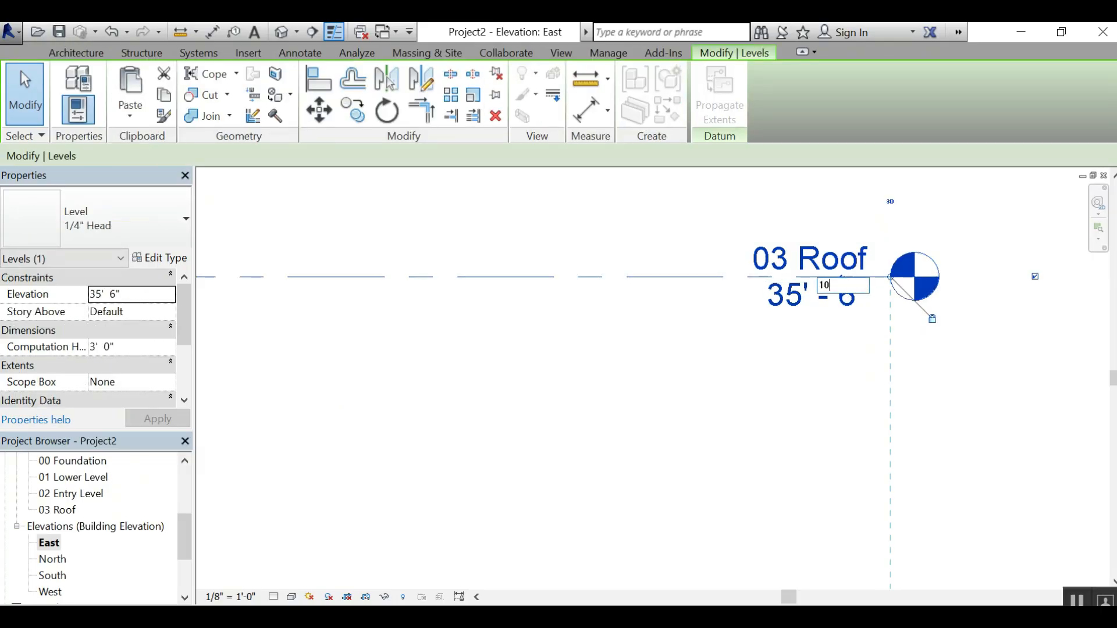
key("Return")
left_click(853, 304)
scroll(848, 302, "down", 3)
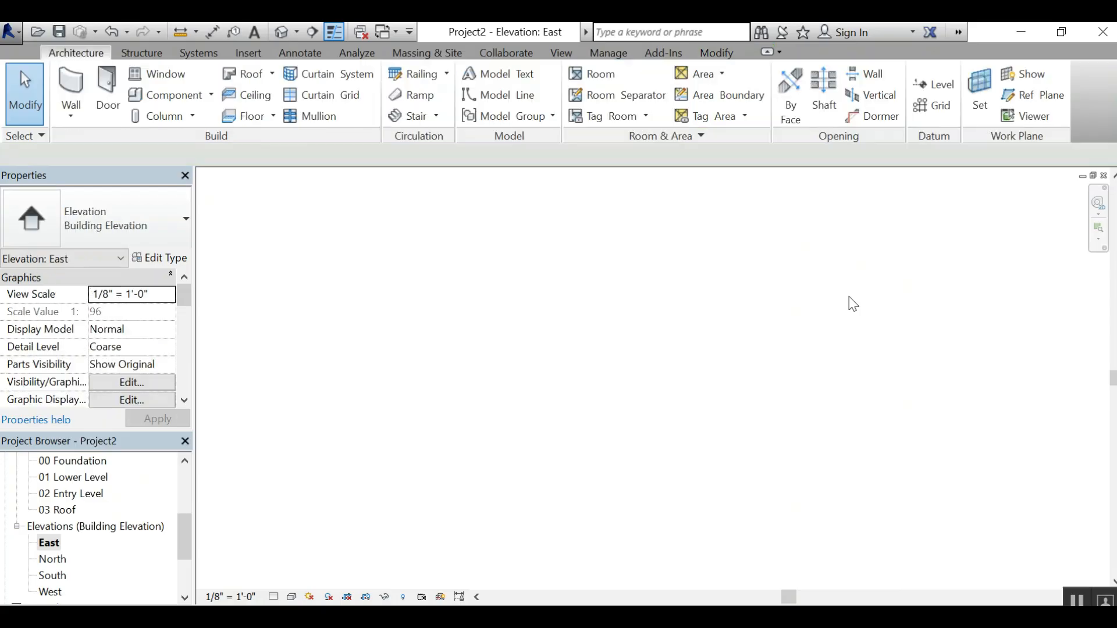
scroll(867, 459, "up", 4)
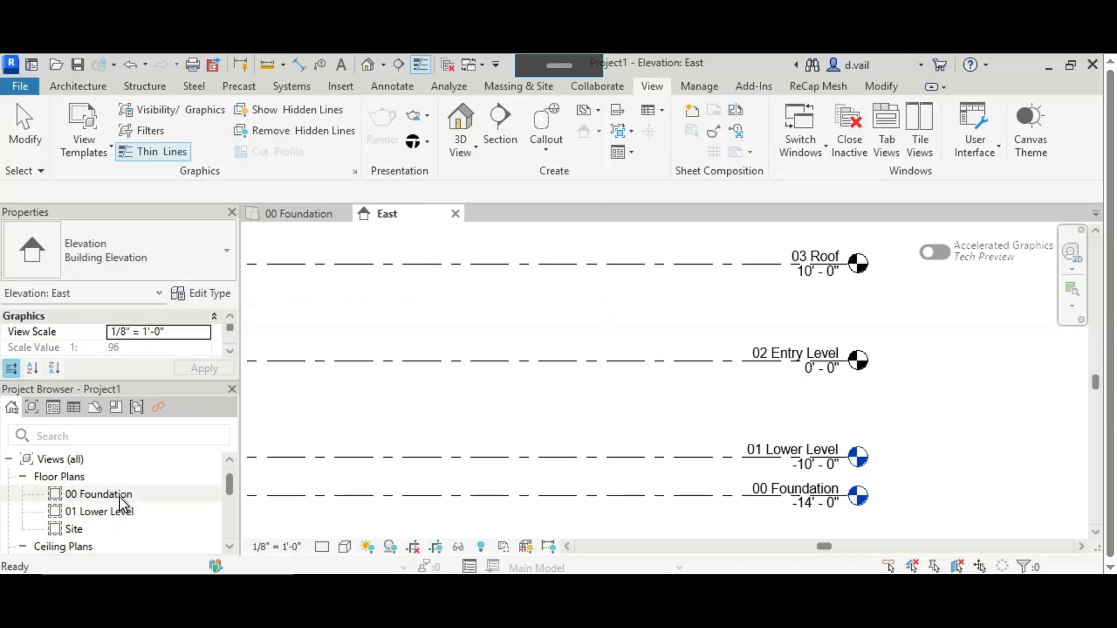
Create floor plan views for the 02 Entry Level and 03 Roof levels, with Do not duplicate existing views turned off
scroll(229, 546, "down", 6)
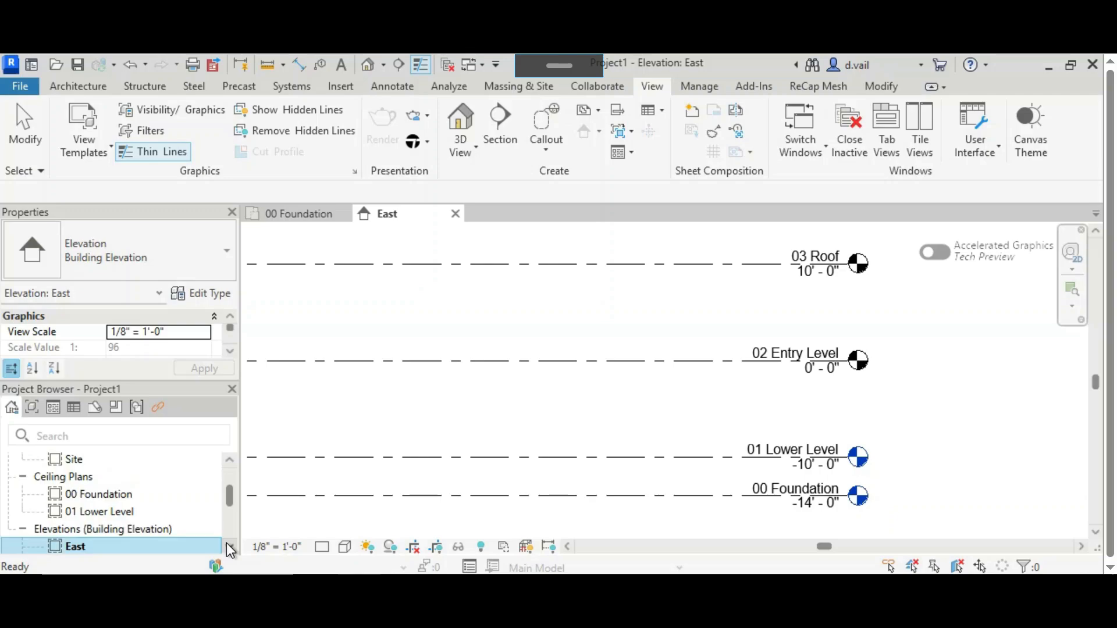
scroll(232, 460, "up", 4)
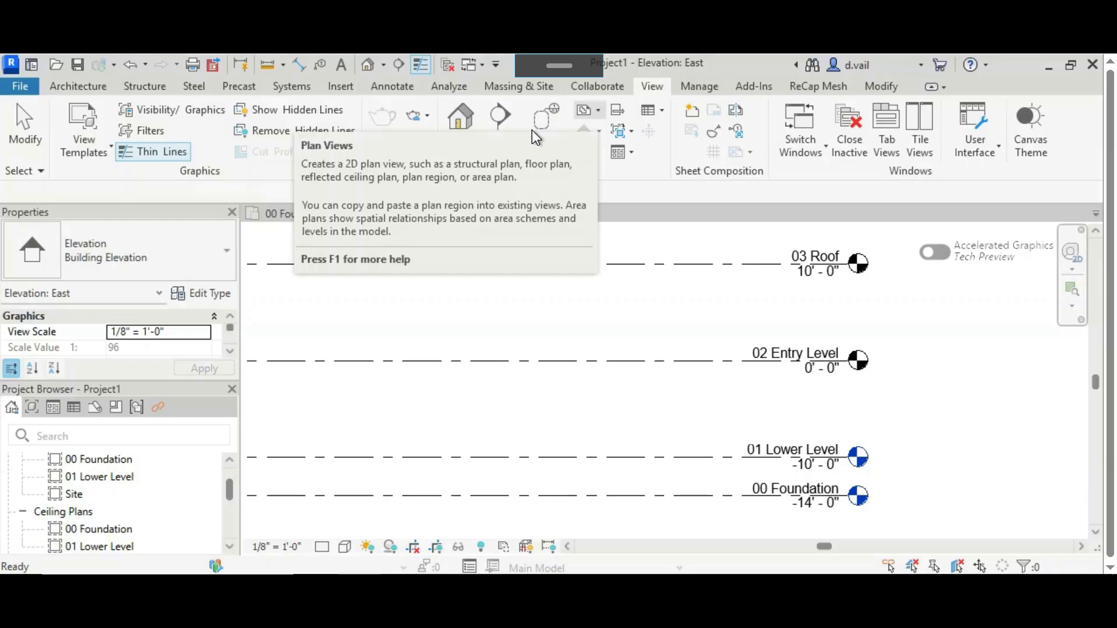
left_click(590, 112)
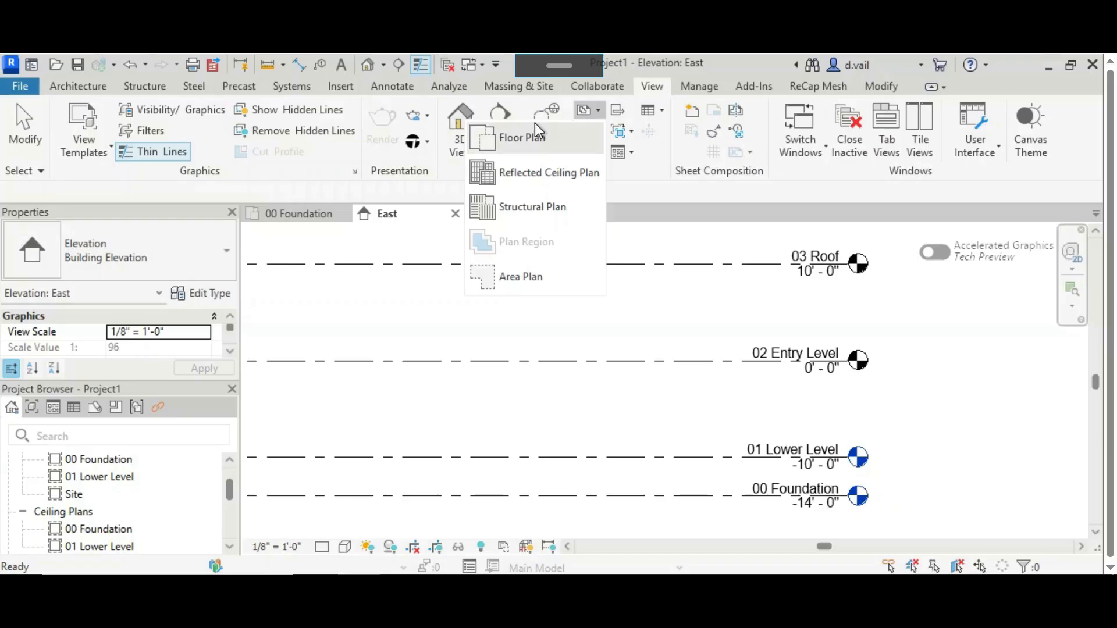
left_click(514, 139)
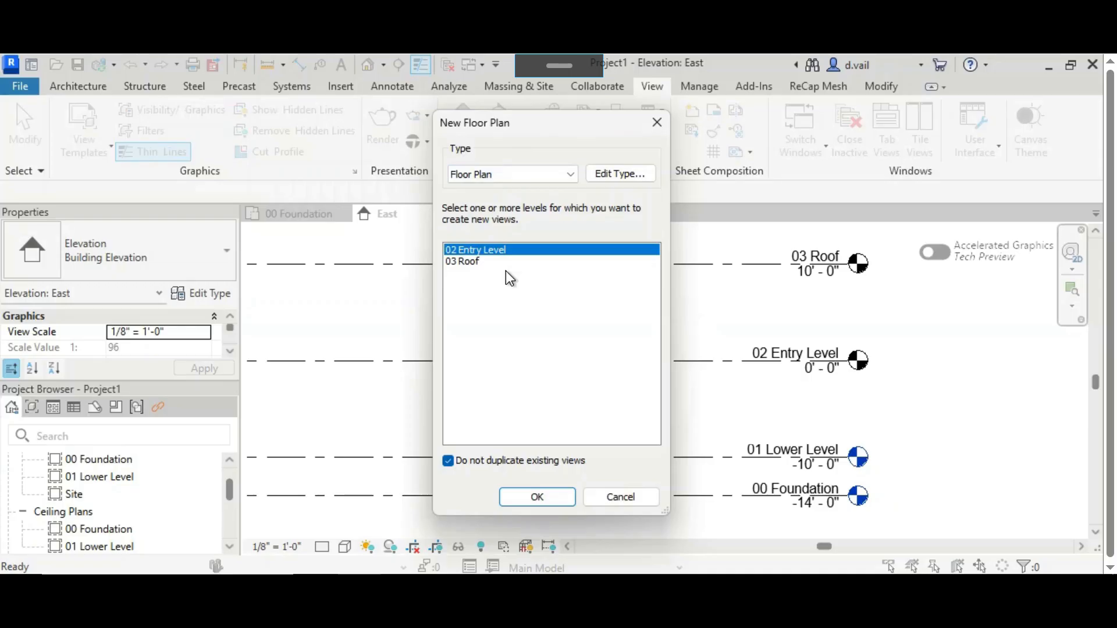
left_click(448, 463)
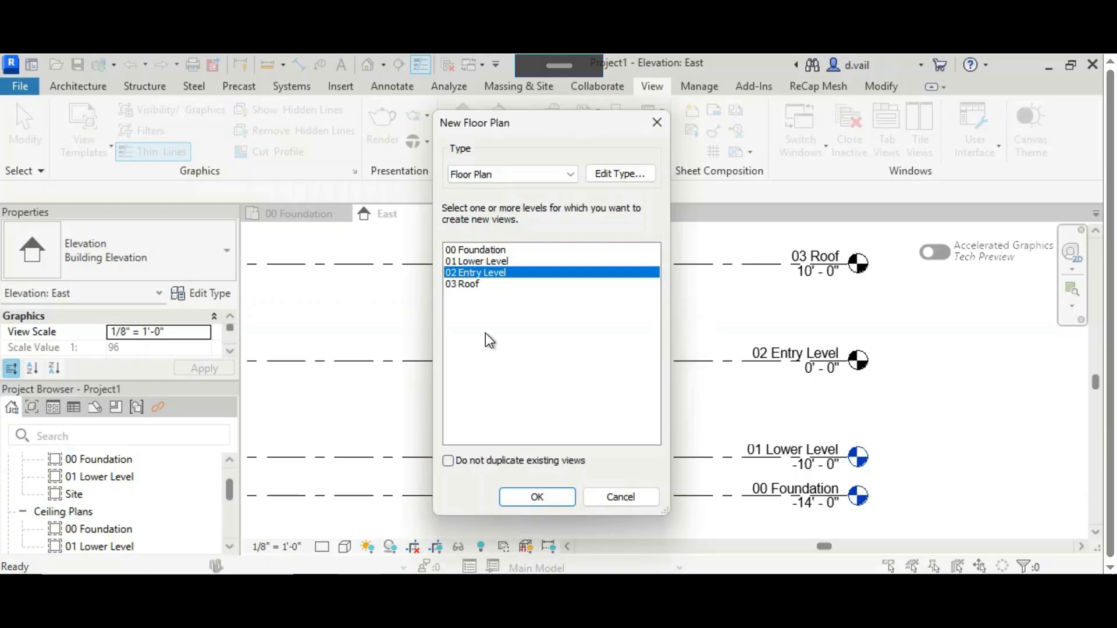
left_click(465, 285, "shift")
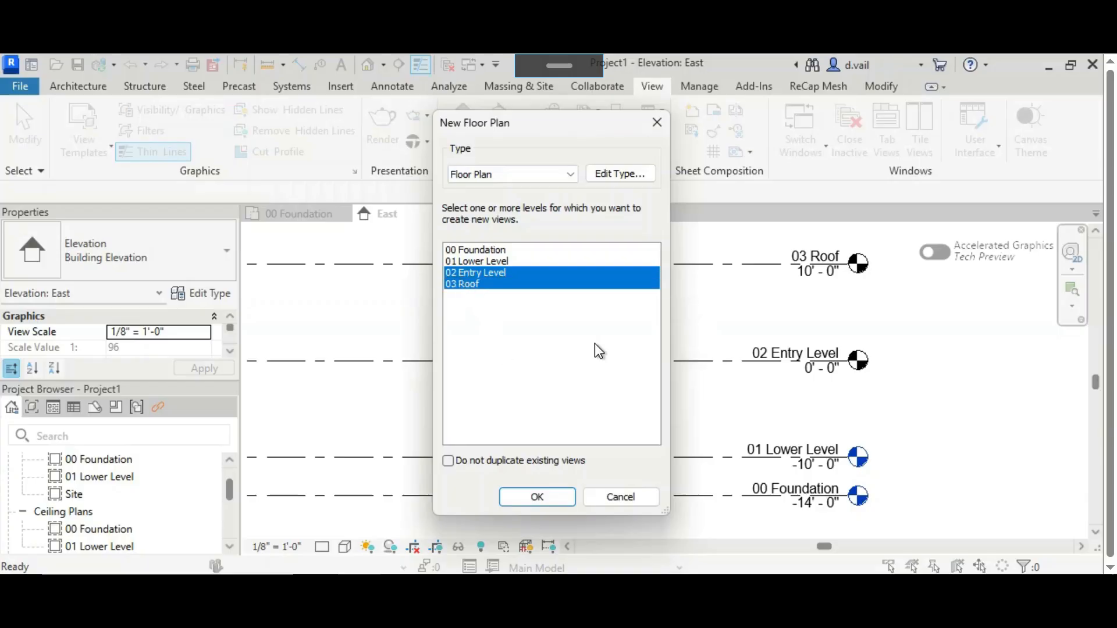
left_click(536, 496)
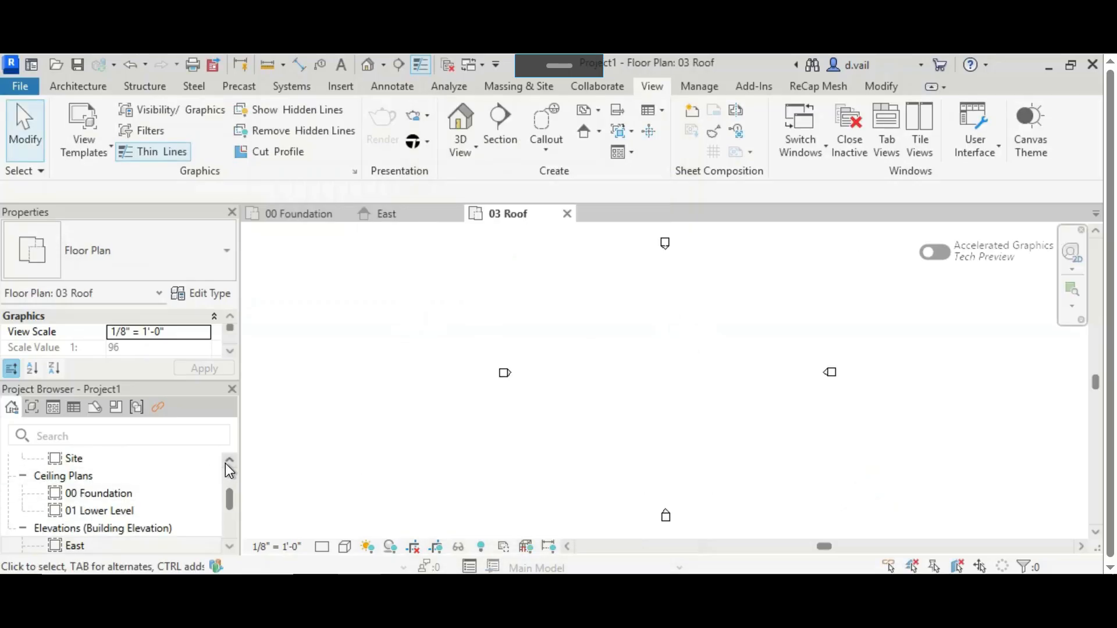
Check the floor plan list in the project and reopen the East building elevation
scroll(225, 463, "up", 2)
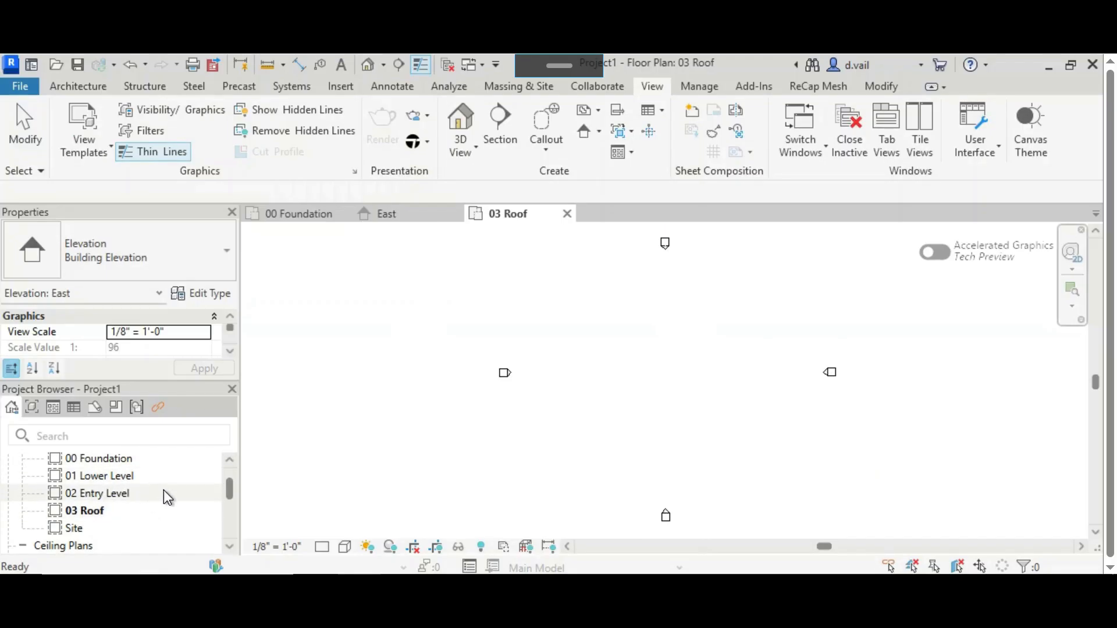
left_click_drag(228, 495, 228, 522)
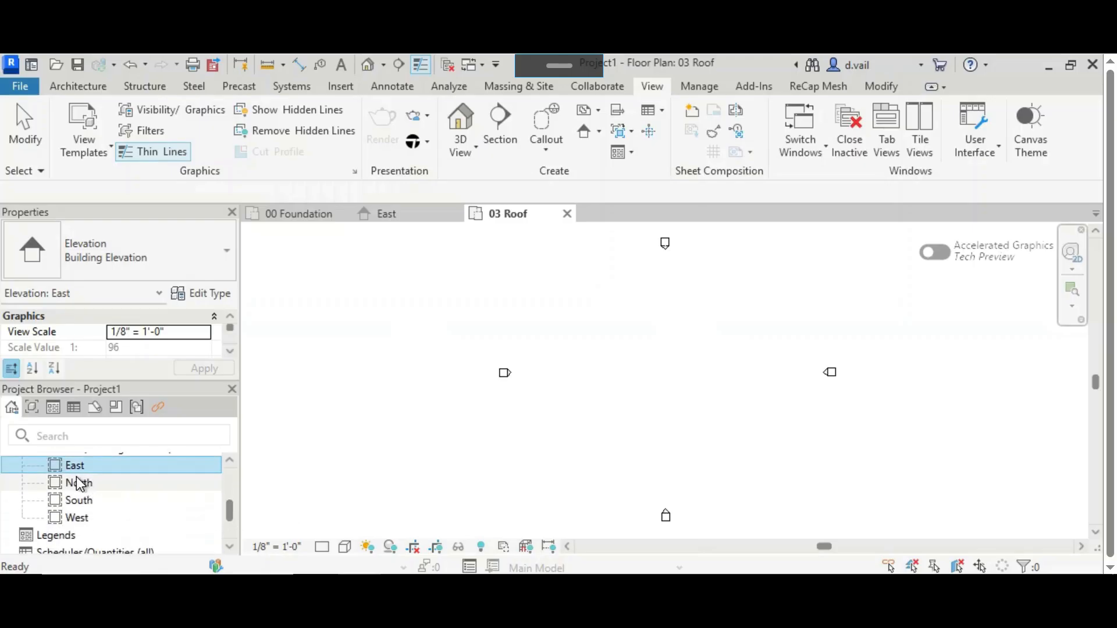
double_click(75, 466)
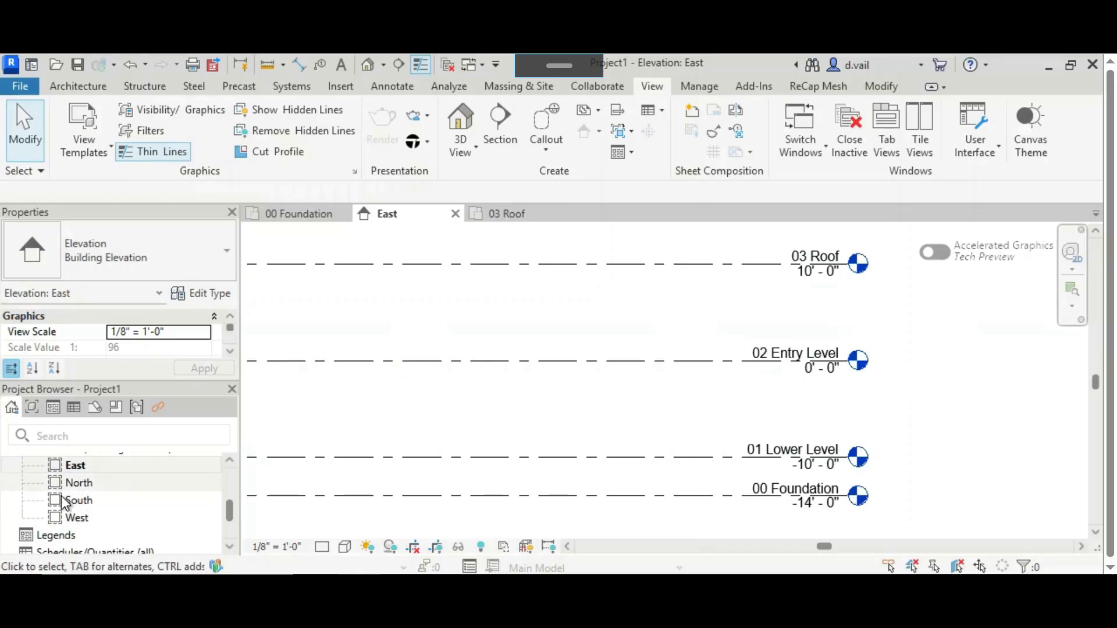
Create reflected ceiling plan views for the 02 Entry Level and 03 Roof levels, with Do not duplicate existing views turned off
left_click(232, 458)
left_click(232, 459)
left_click(232, 460)
left_click(232, 461)
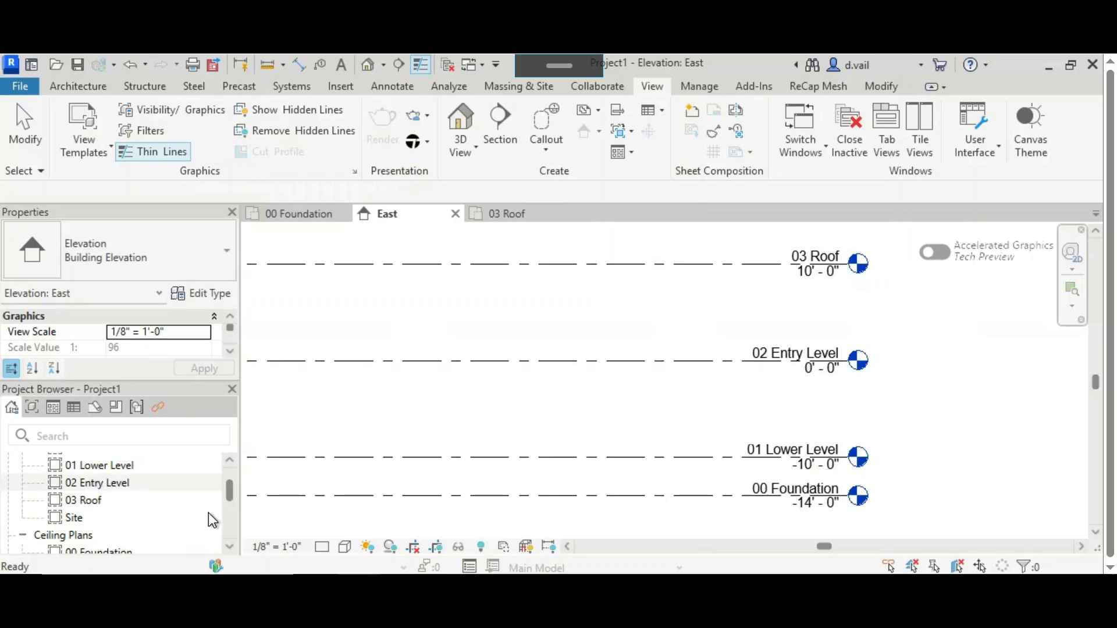
left_click(232, 547)
left_click(232, 547)
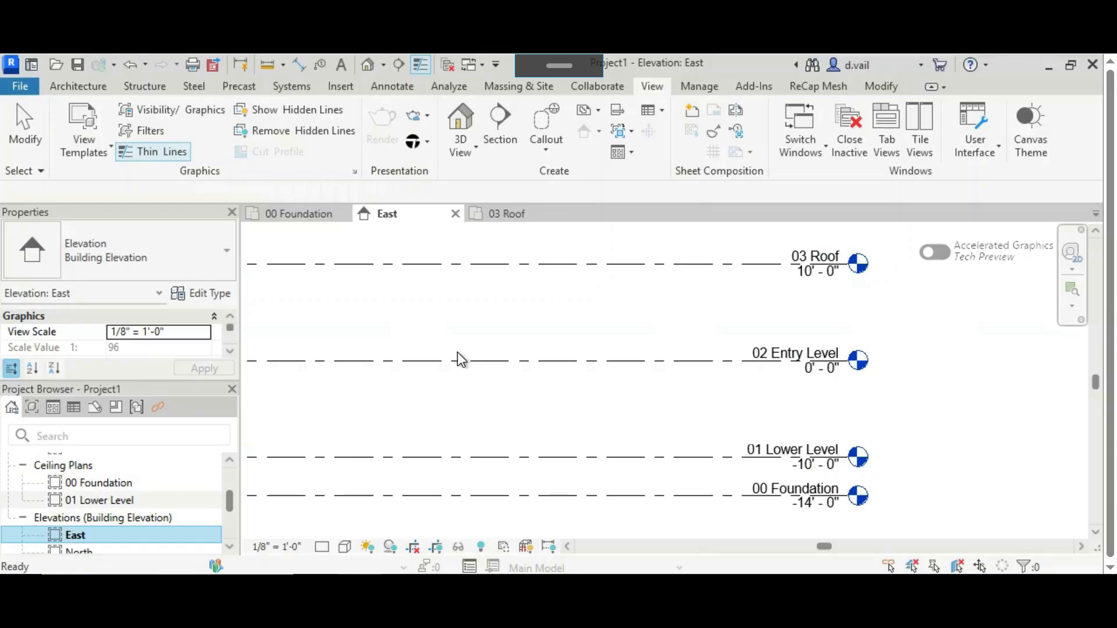
left_click(585, 108)
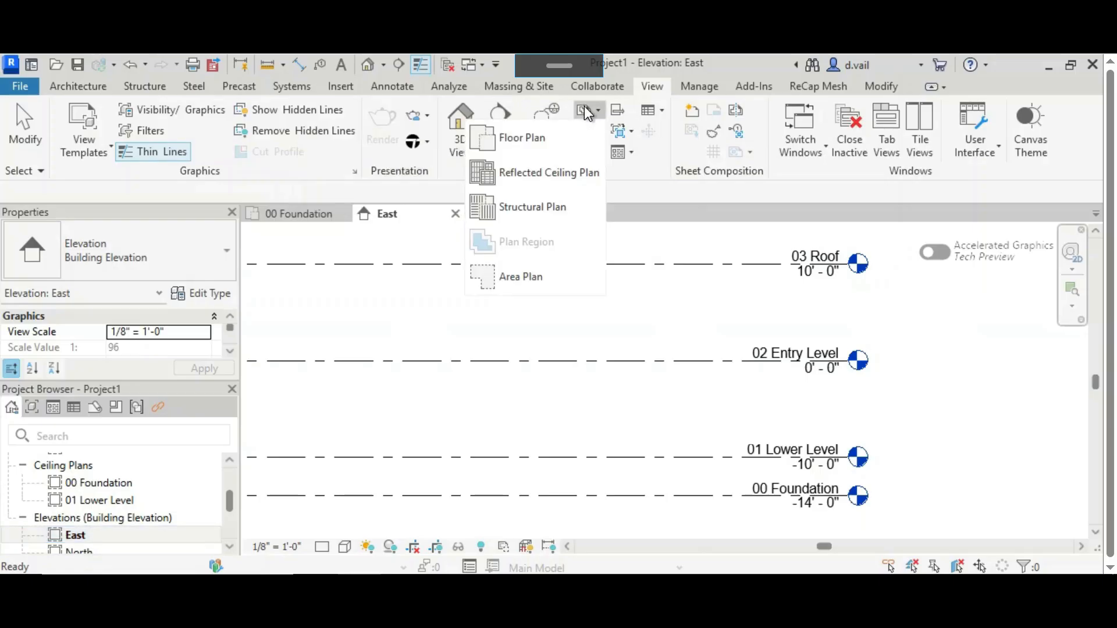
left_click(534, 174)
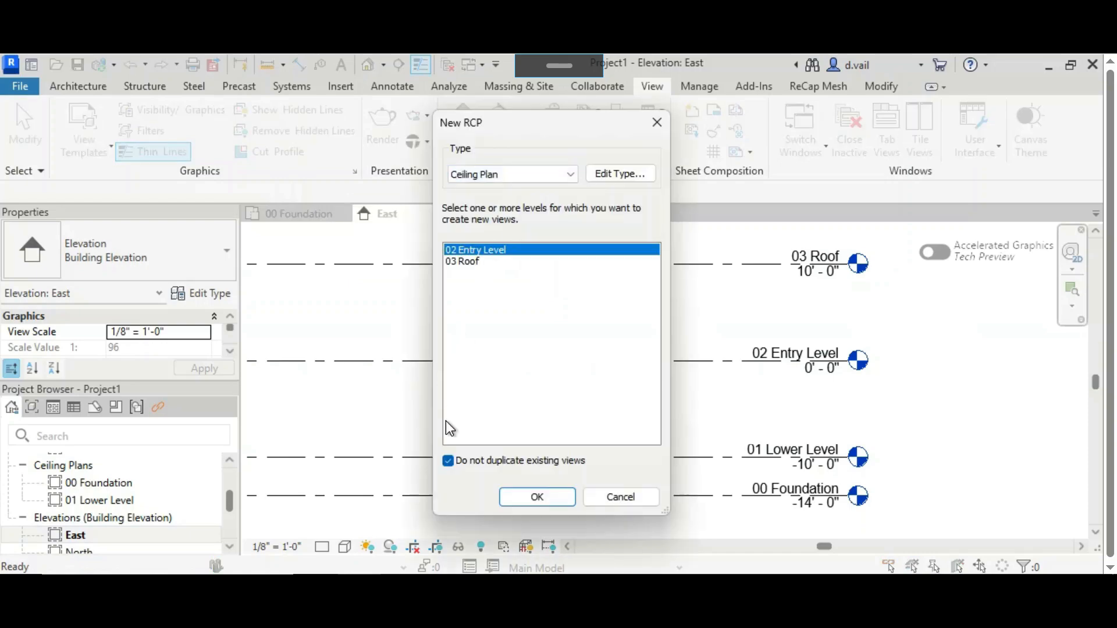
left_click(448, 460)
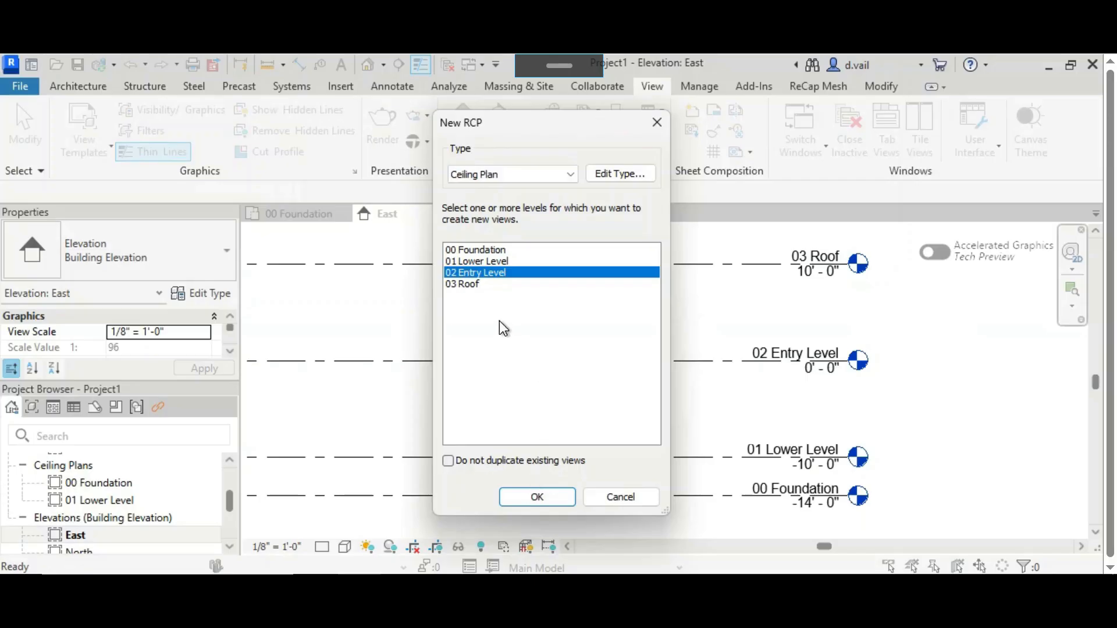
left_click(464, 283, "ctrl")
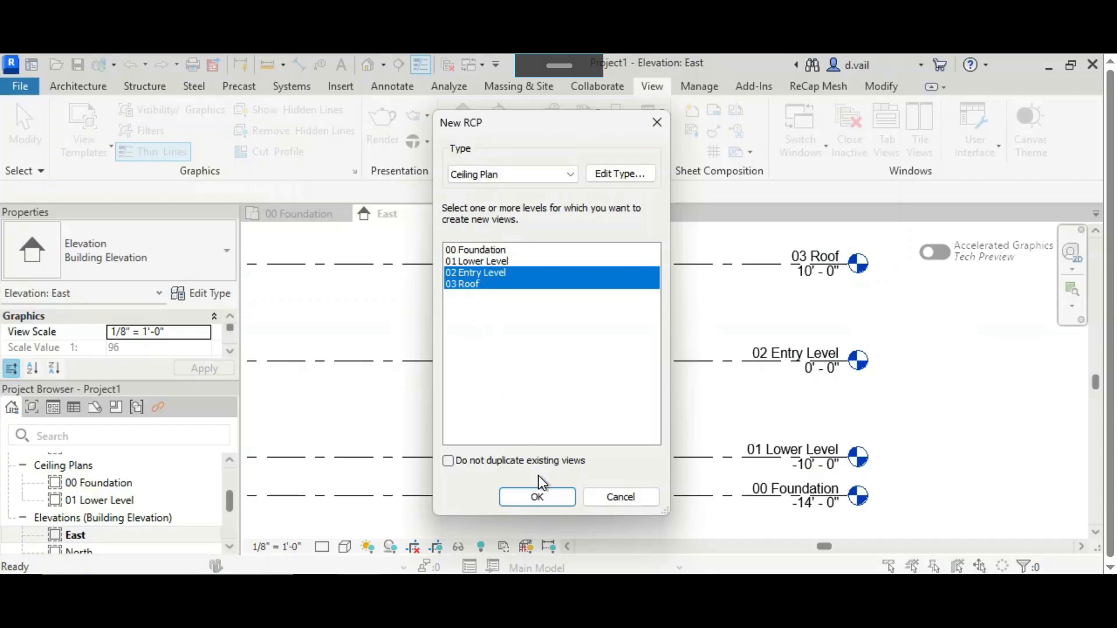
left_click(547, 499)
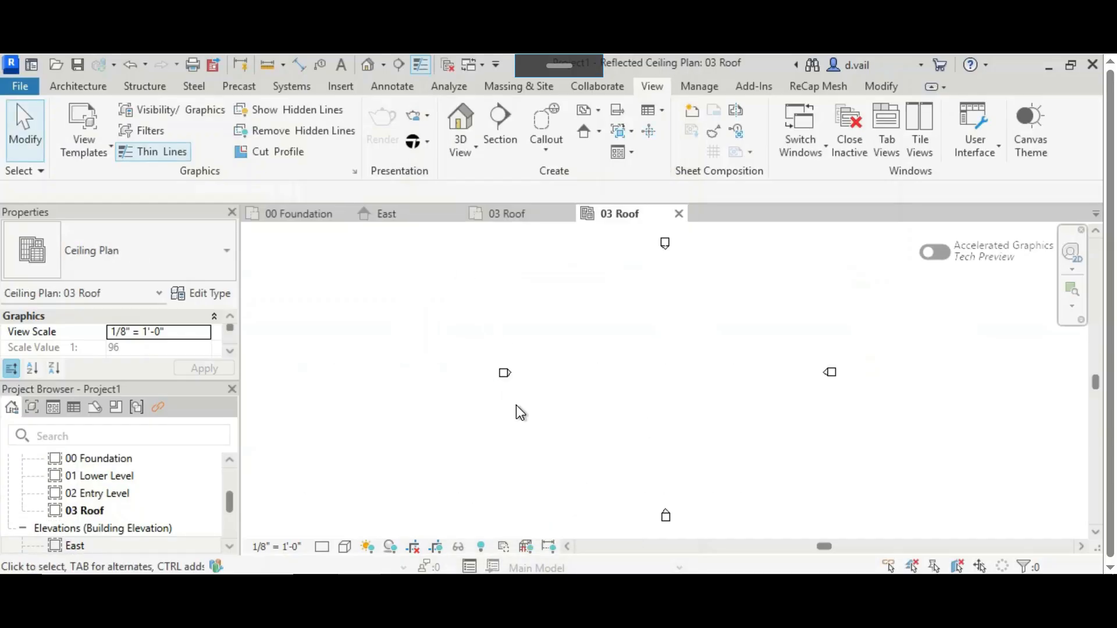
Check the floor plan and ceiling plan lists in the project for a view of each level
left_click(230, 464)
left_click(230, 464)
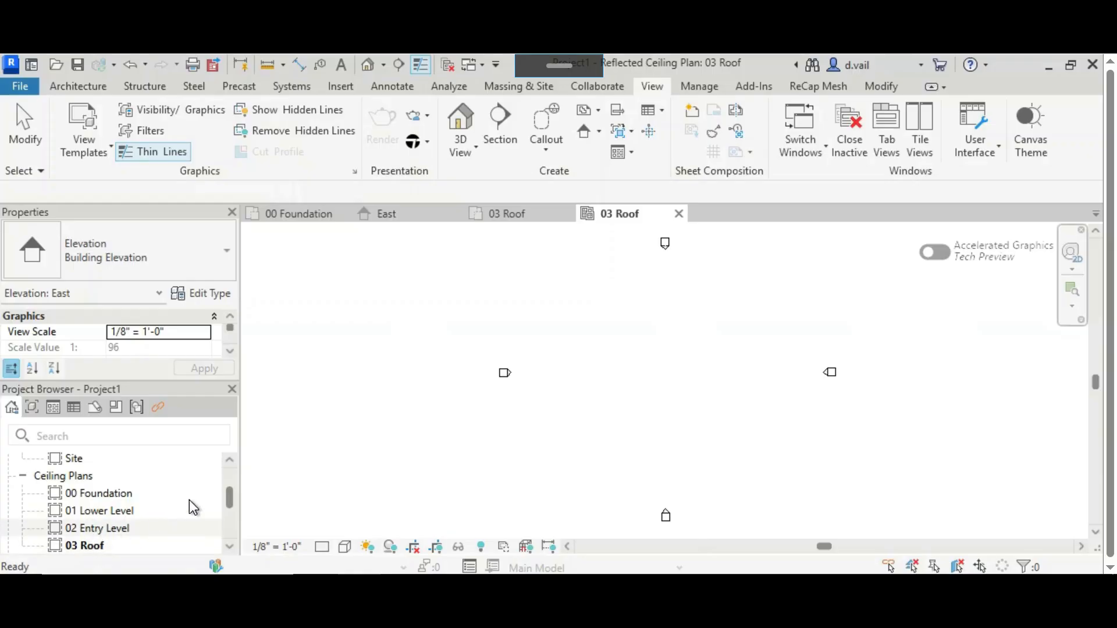
left_click(232, 459)
left_click(231, 459)
left_click(231, 459)
scroll(162, 469, "down", 2)
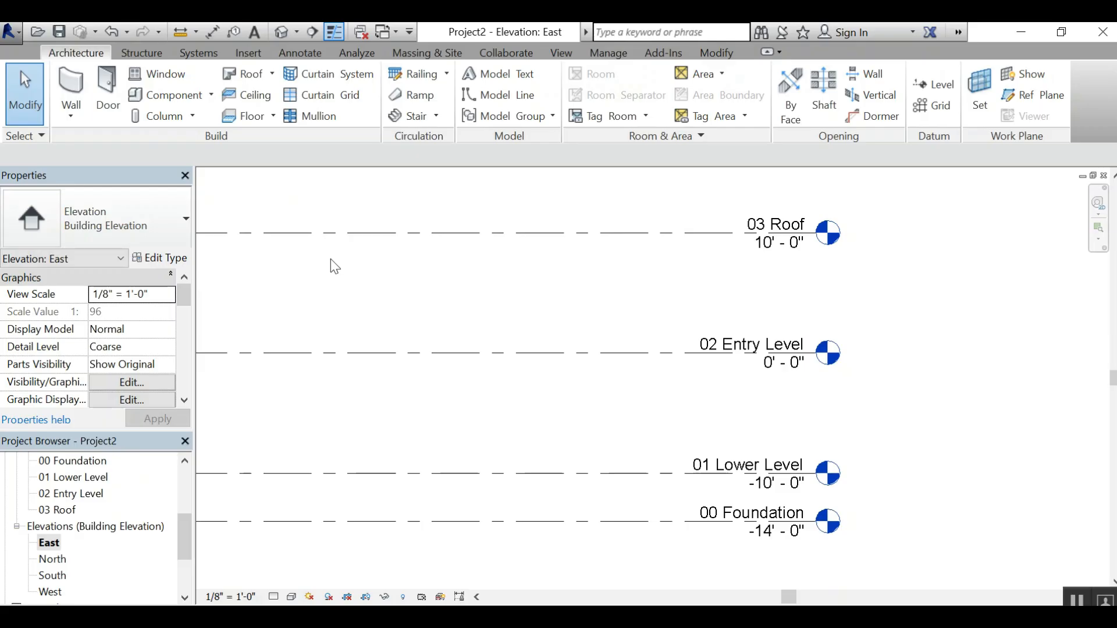
Save the project as a project file named House on the Hill in the Documents folder
left_click(10, 32)
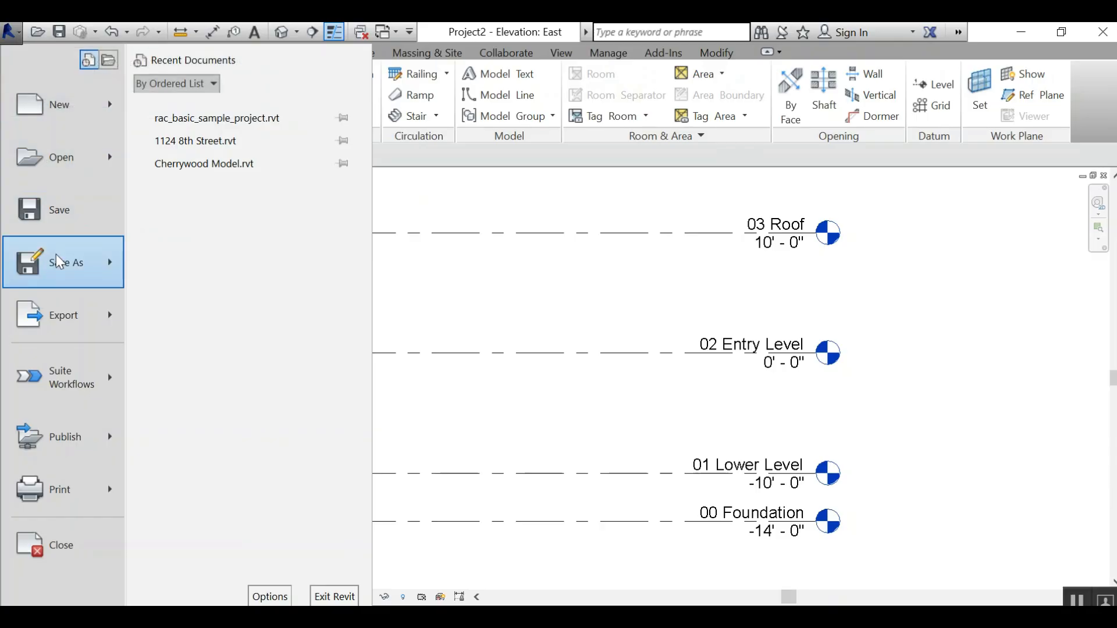
mouse_move(56, 257)
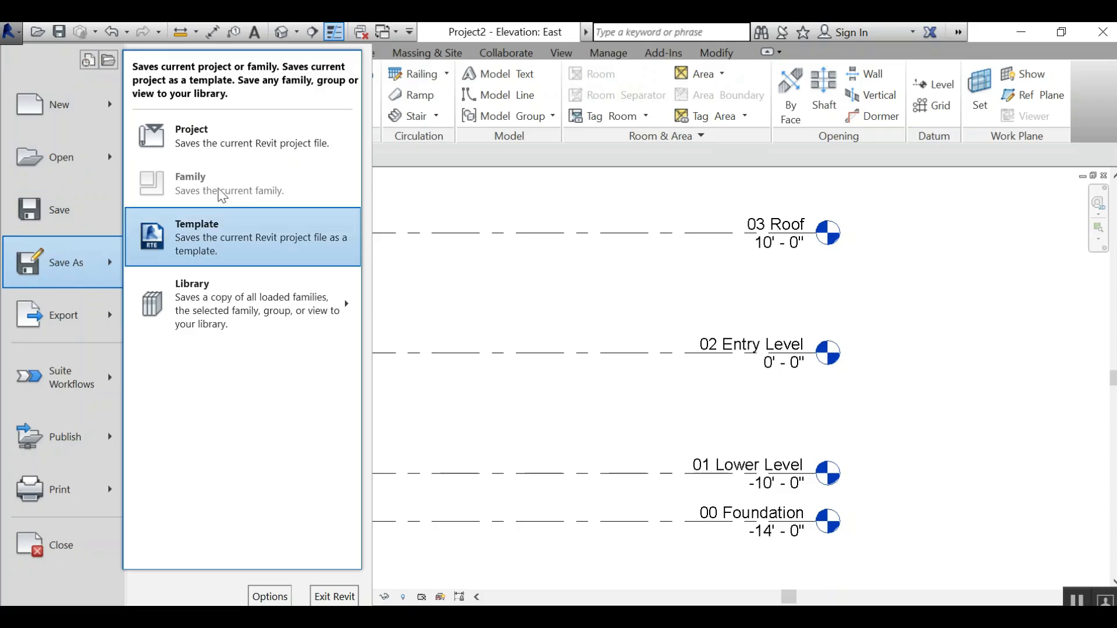
left_click(199, 141)
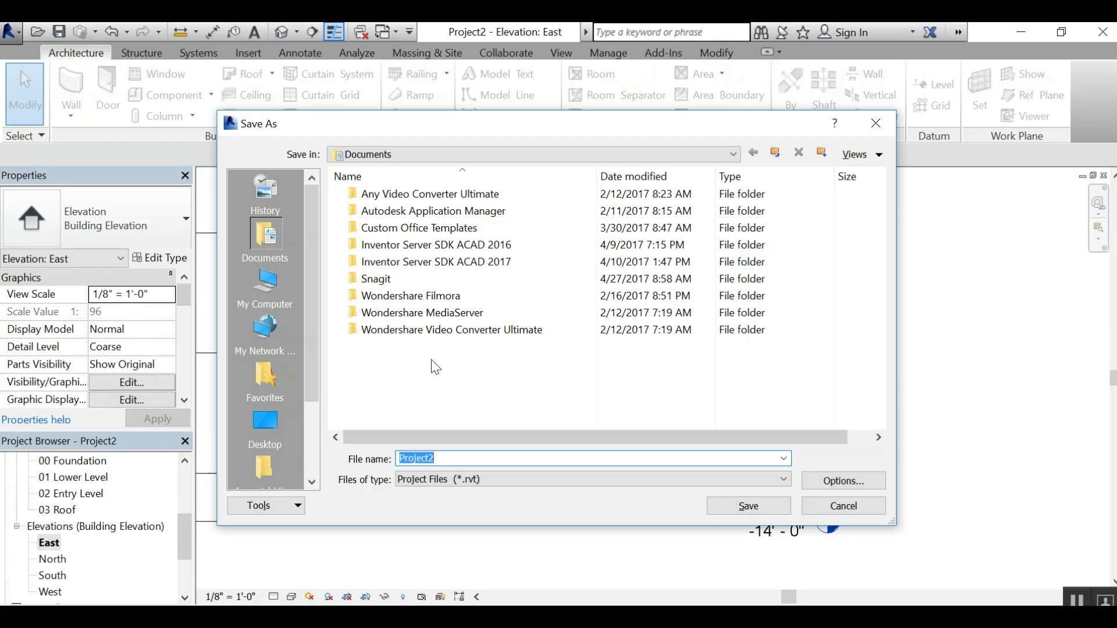
type("House on ")
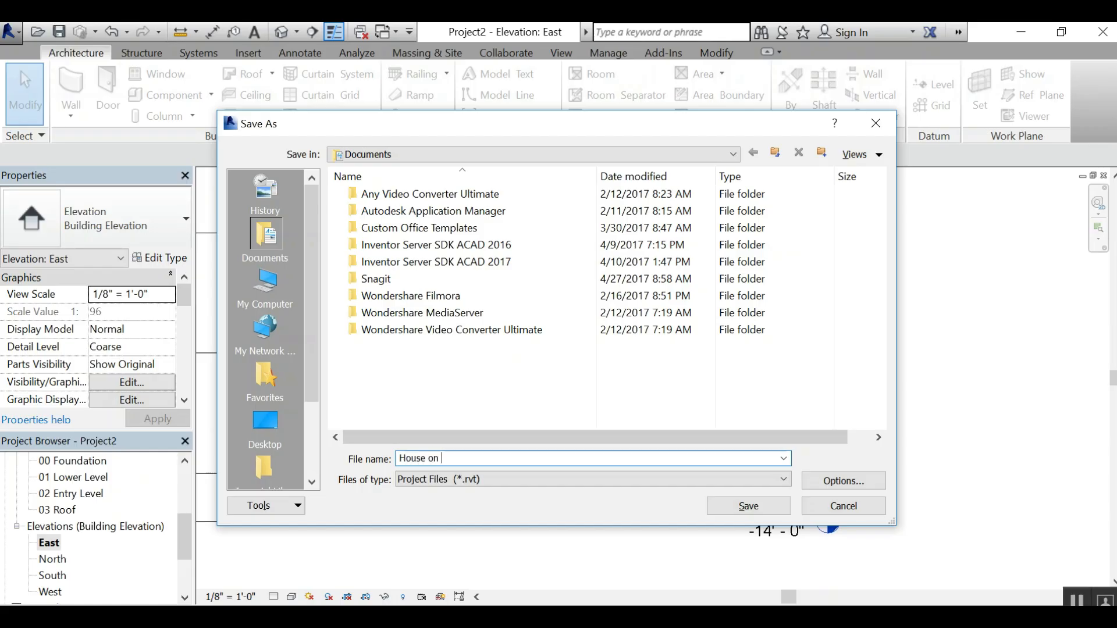
type("the Hill")
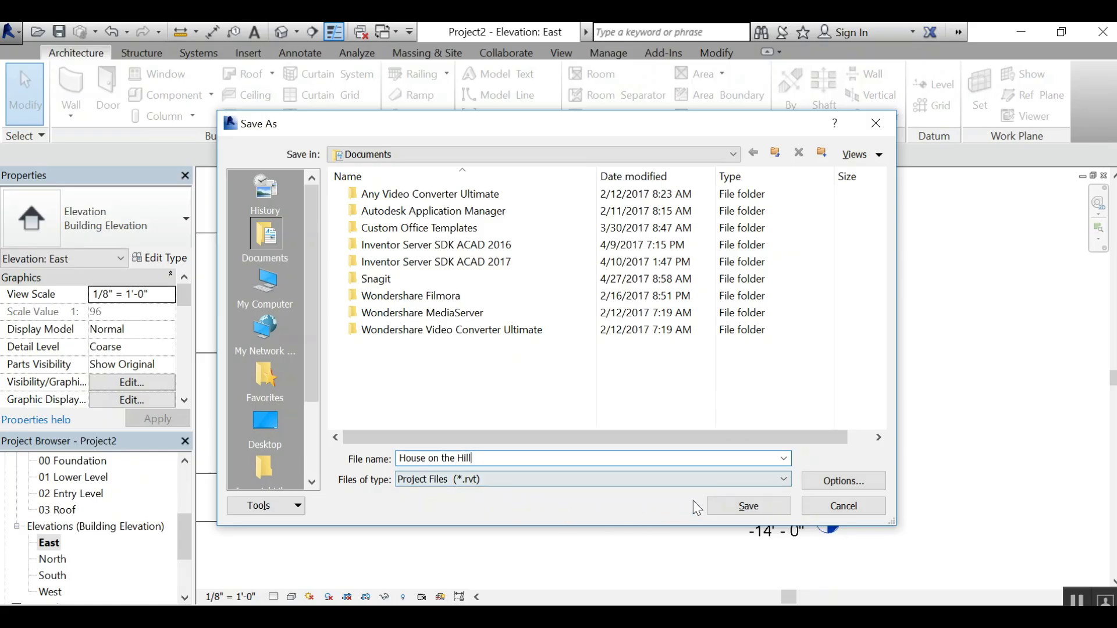
left_click(733, 507)
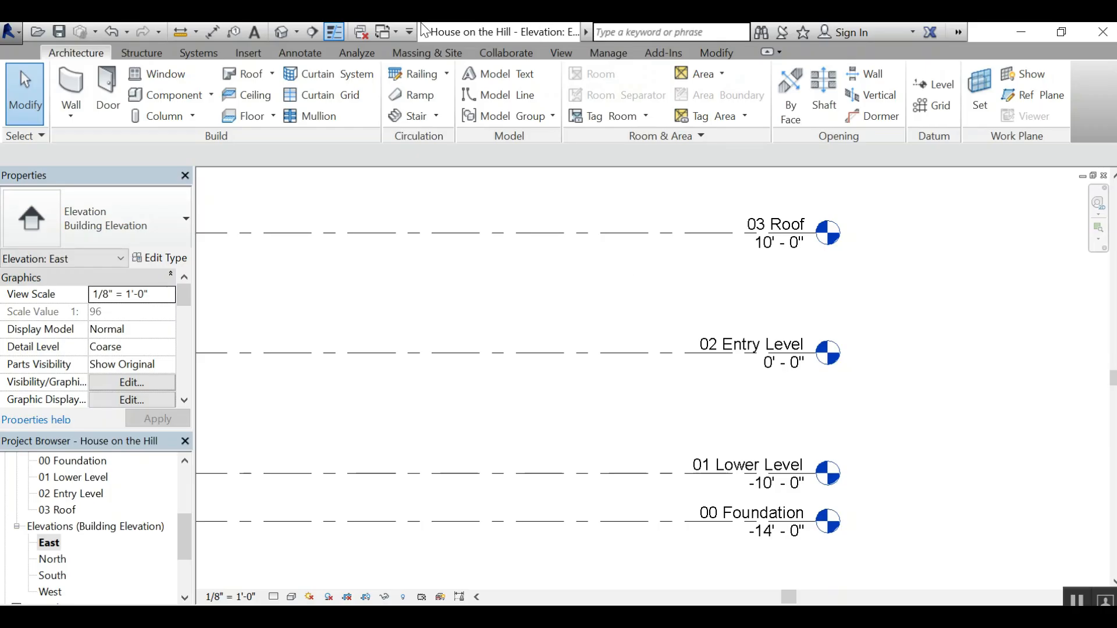
scroll(854, 243, "down", 2)
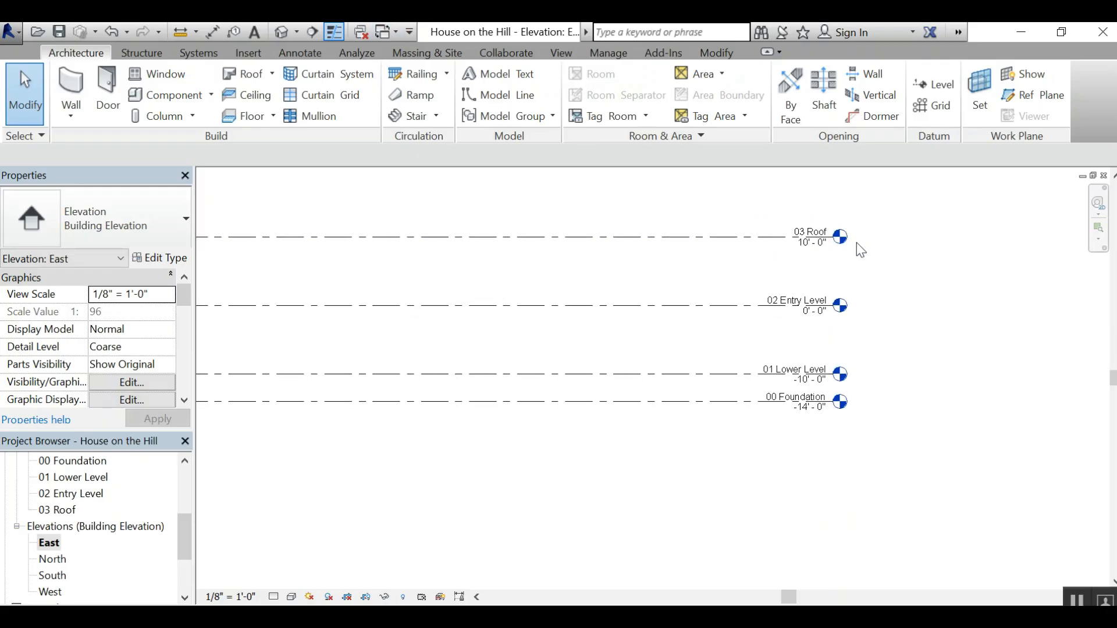